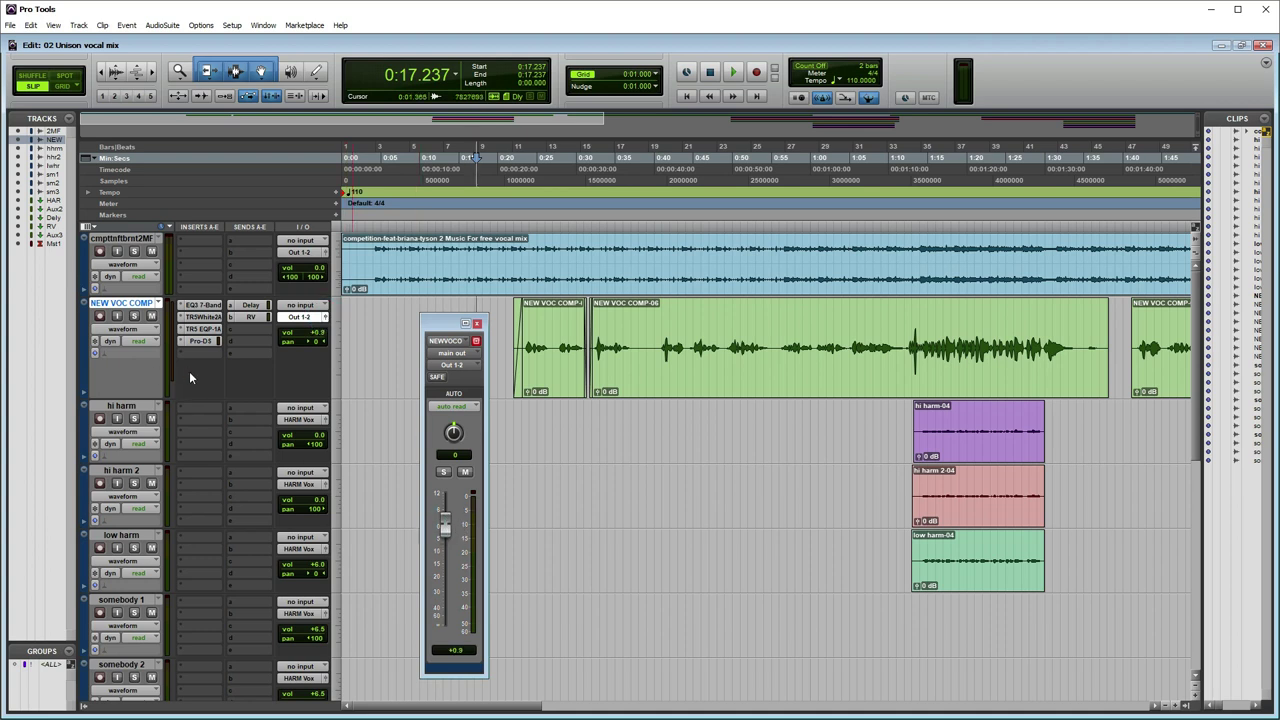
Step: Set the NEW VOC COMP track's automation mode to write and record volume fader moves while playing from about 0:22 to 0:44
{"action": "left_click", "coordinate": [140, 341]}
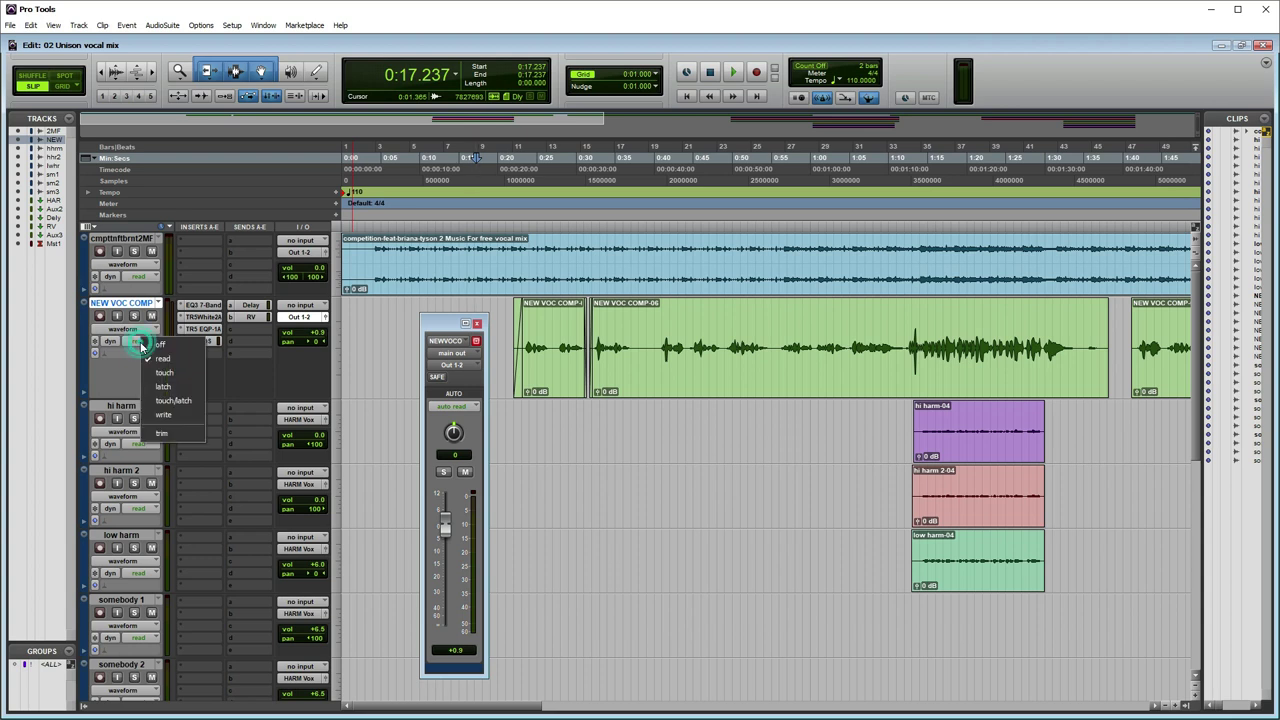
{"action": "left_click", "coordinate": [164, 414]}
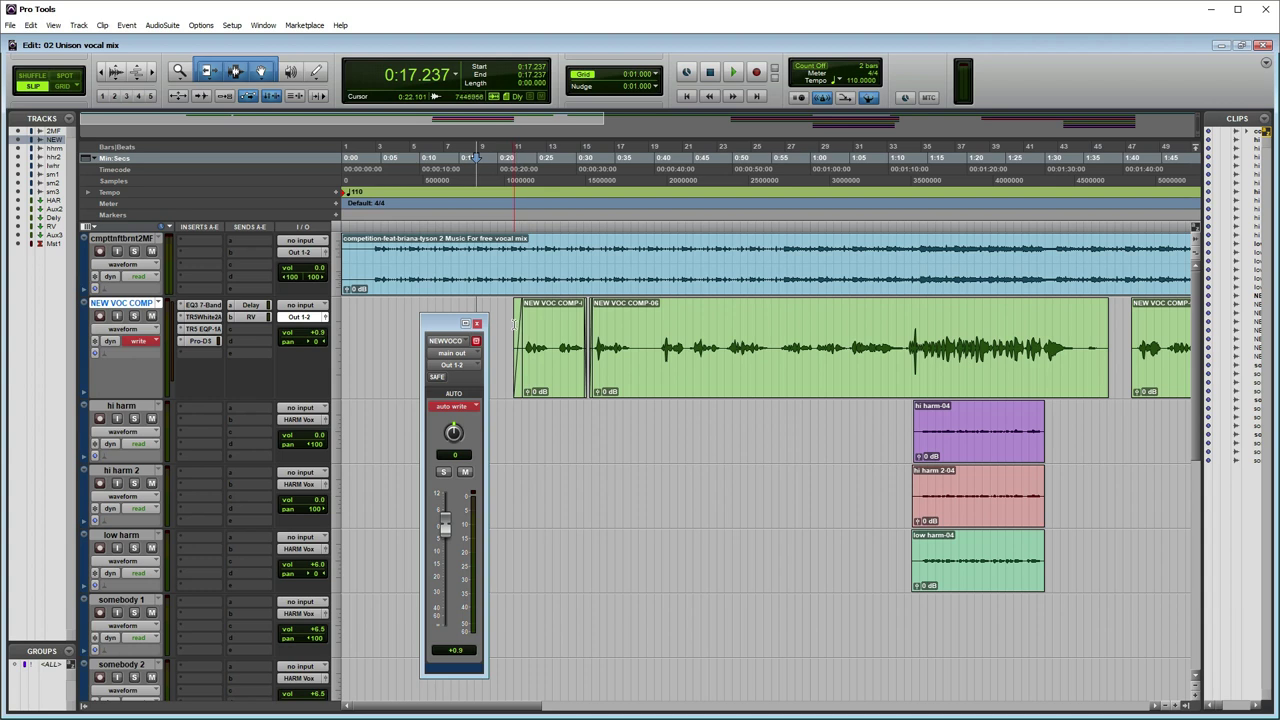
{"action": "key", "text": "space"}
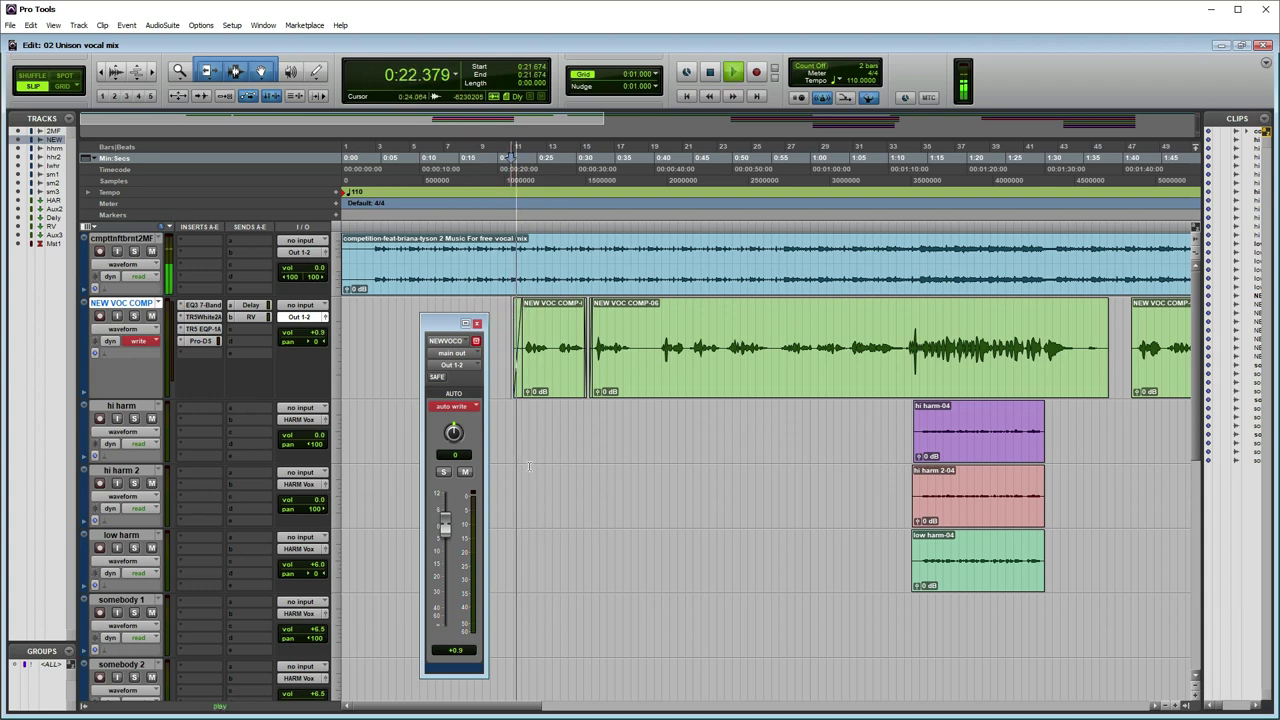
{"action": "key", "text": "t"}
{"action": "key", "text": "t"}
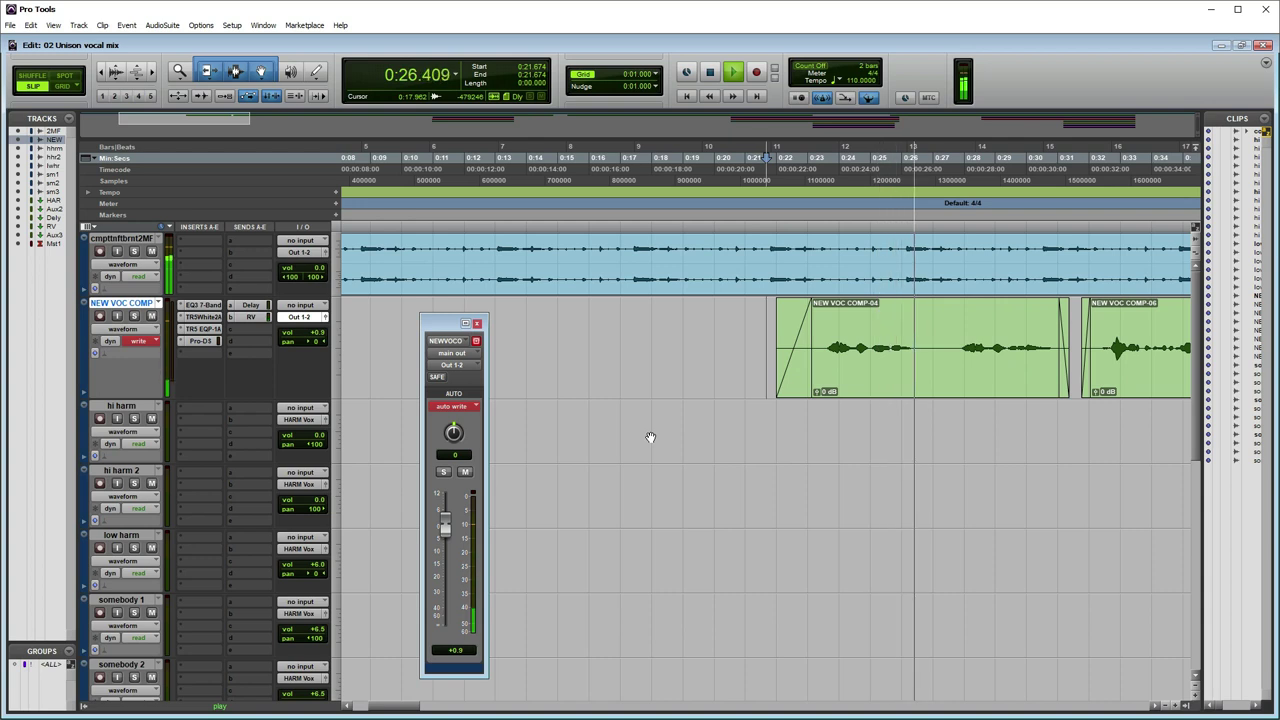
{"action": "key", "text": "r"}
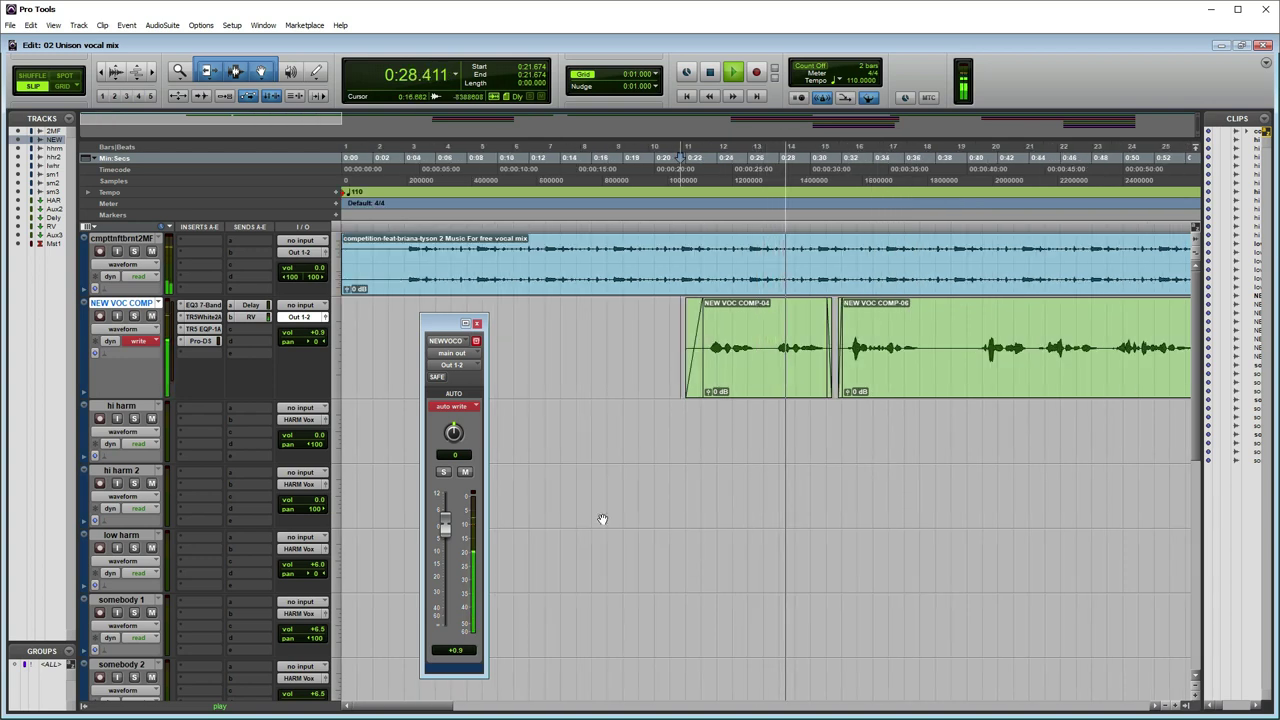
{"action": "mouse_move", "coordinate": [446, 525]}
{"action": "left_mouse_down"}
{"action": "mouse_move", "coordinate": [448, 538]}
{"action": "mouse_move", "coordinate": [453, 528]}
{"action": "left_mouse_up"}
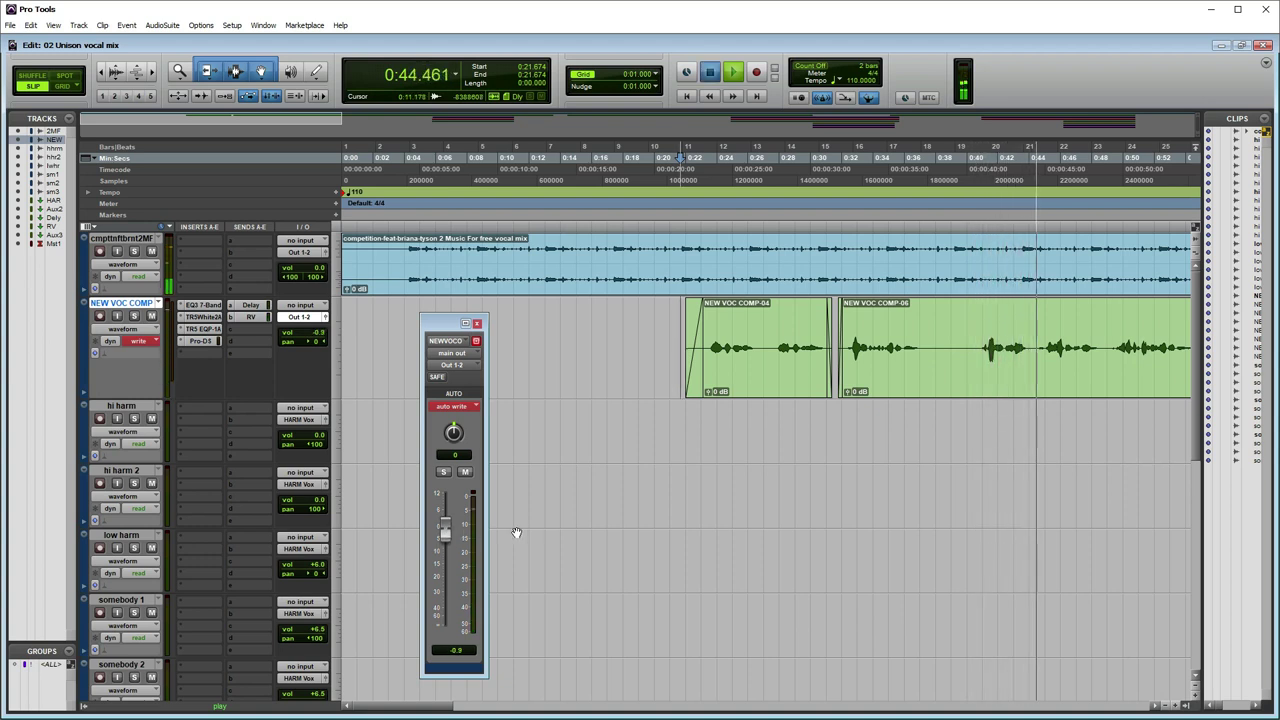
{"action": "key", "text": "space"}
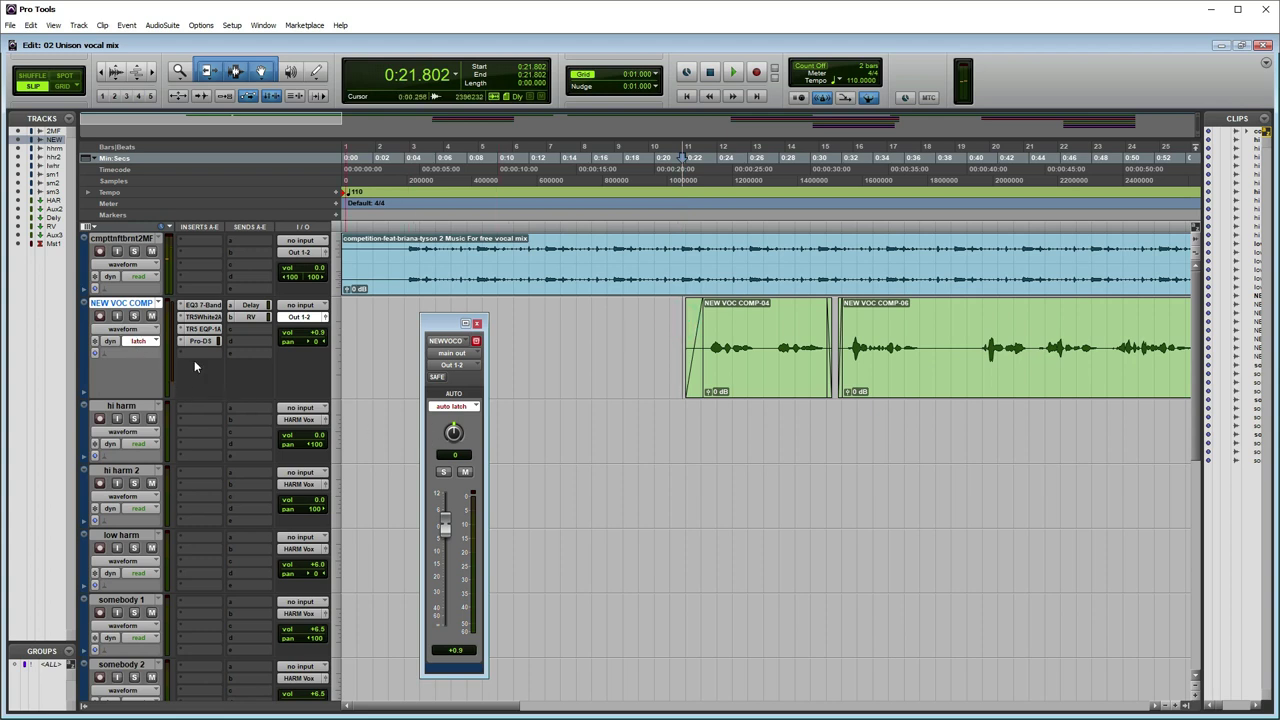
Step: Display the volume automation on the NEW VOC COMP track and set its automation mode to read
{"action": "left_click", "coordinate": [128, 330]}
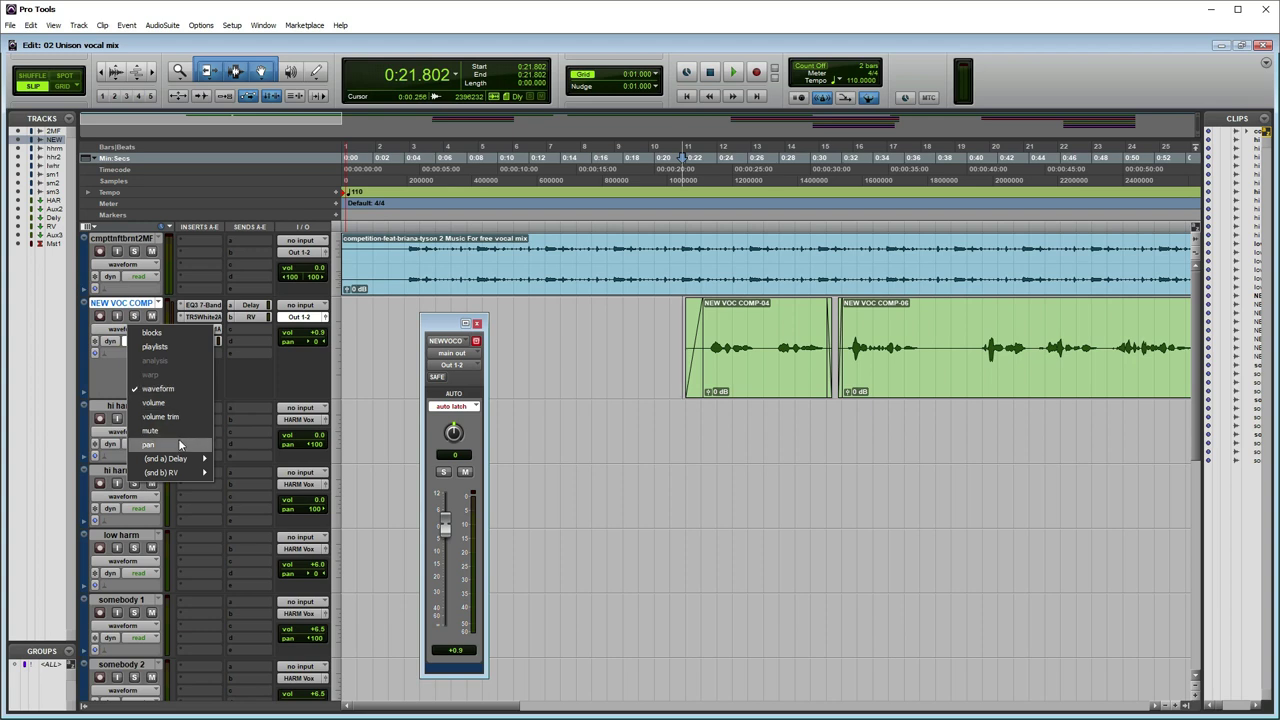
{"action": "left_click", "coordinate": [176, 404]}
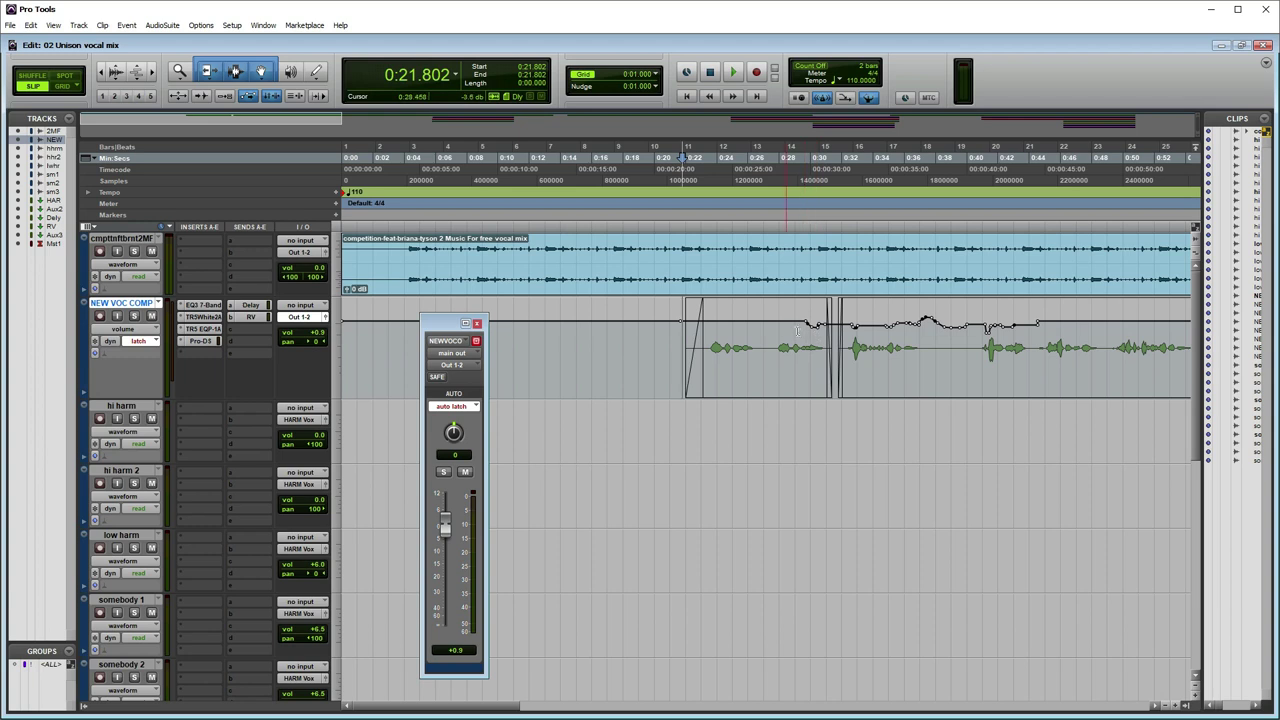
{"action": "left_click", "coordinate": [463, 409]}
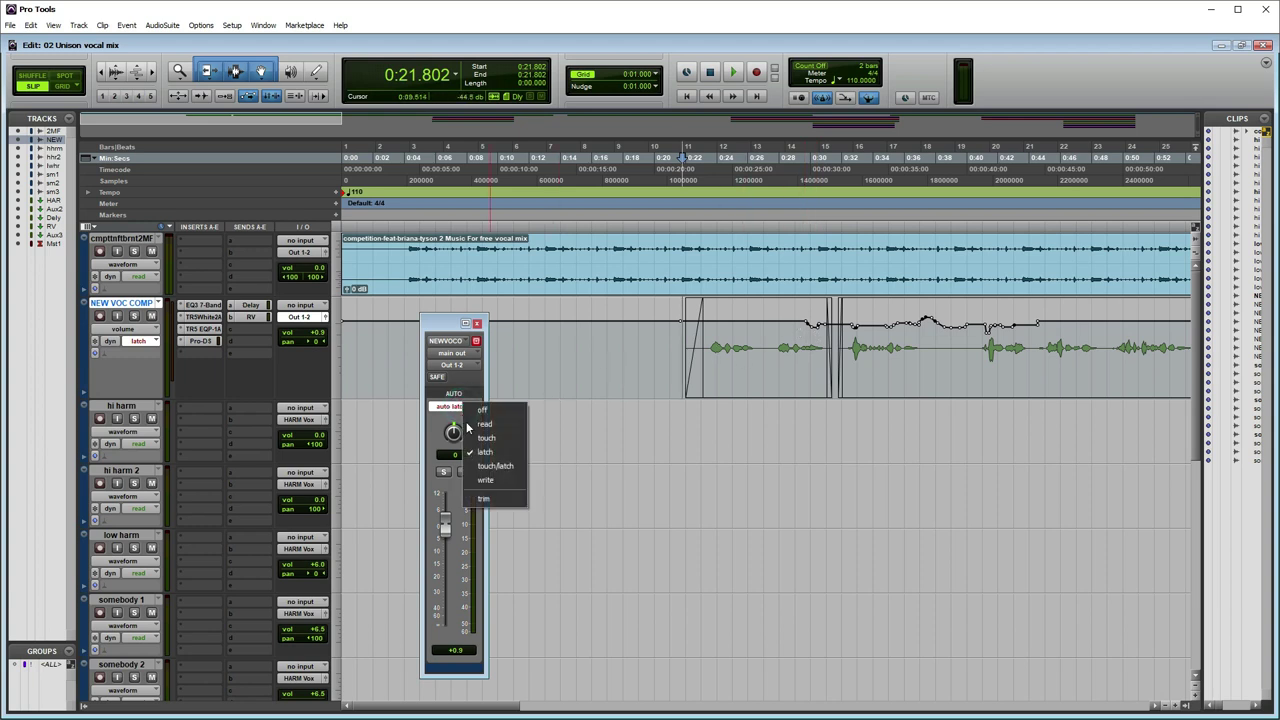
{"action": "left_click", "coordinate": [509, 424]}
{"action": "left_click", "coordinate": [463, 408]}
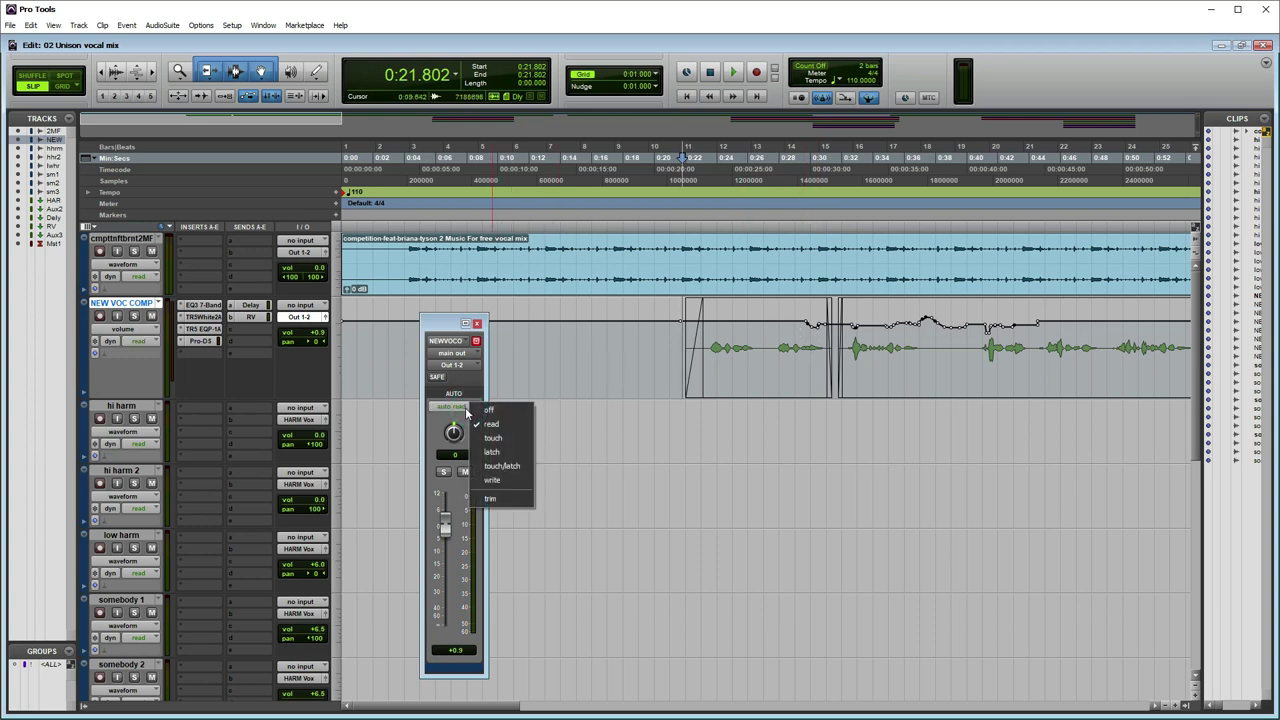
{"action": "left_click", "coordinate": [801, 308]}
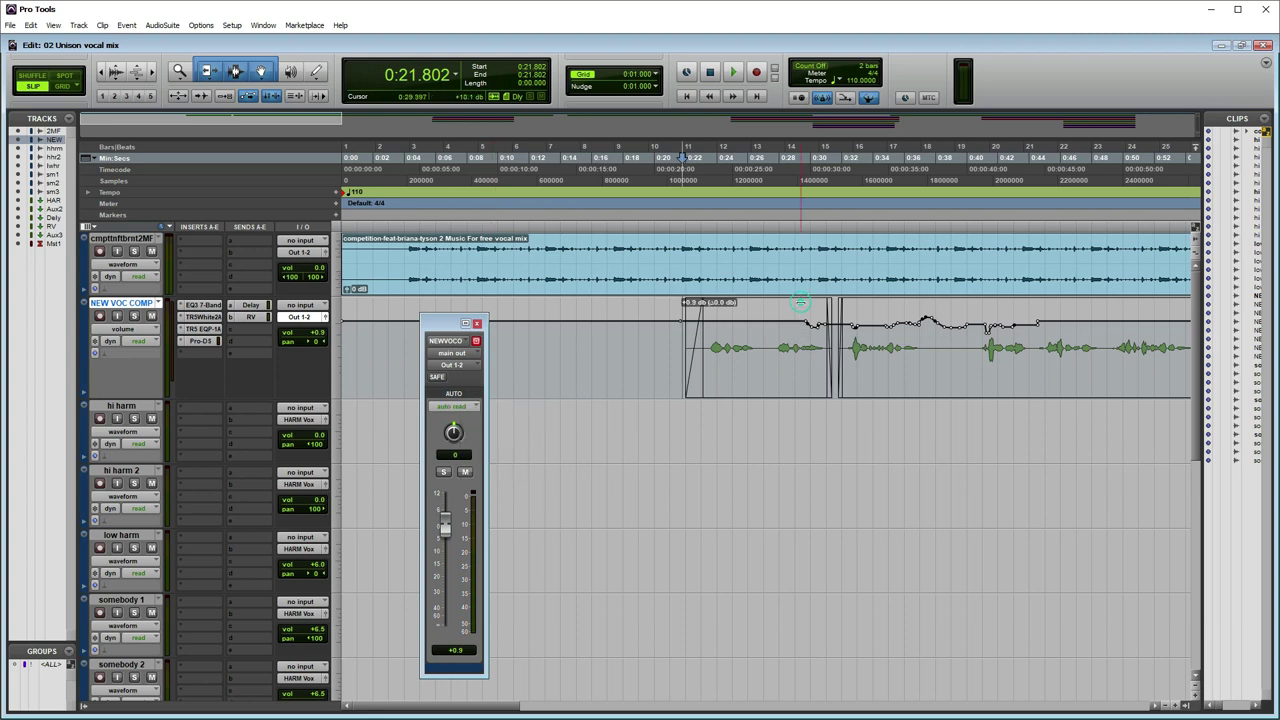
Step: Enlarge the NEW VOC COMP track's height to show its volume automation curve in more detail
{"action": "scroll", "coordinate": [862, 354], "scroll_direction": "down", "scroll_amount": 3}
{"action": "scroll", "coordinate": [862, 354], "scroll_direction": "up", "scroll_amount": 6}
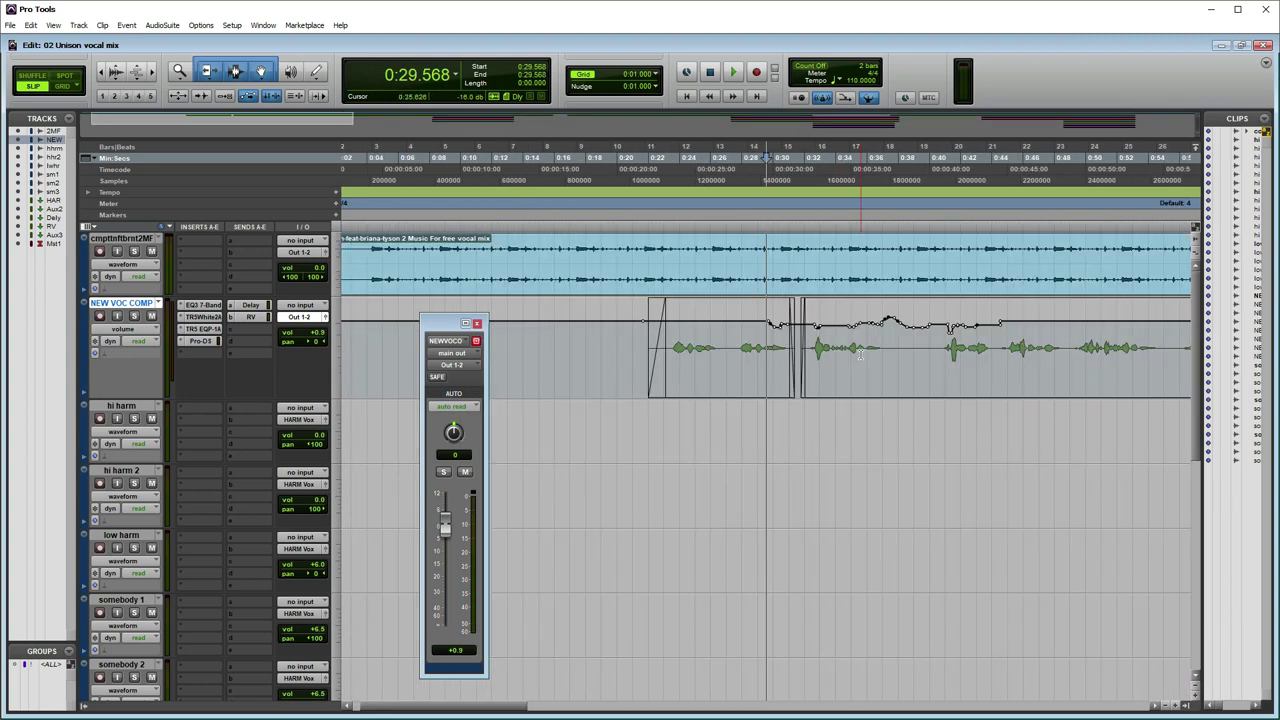
{"action": "scroll", "coordinate": [862, 354], "scroll_direction": "down", "scroll_amount": 3}
{"action": "scroll", "coordinate": [862, 354], "scroll_direction": "up", "scroll_amount": 3}
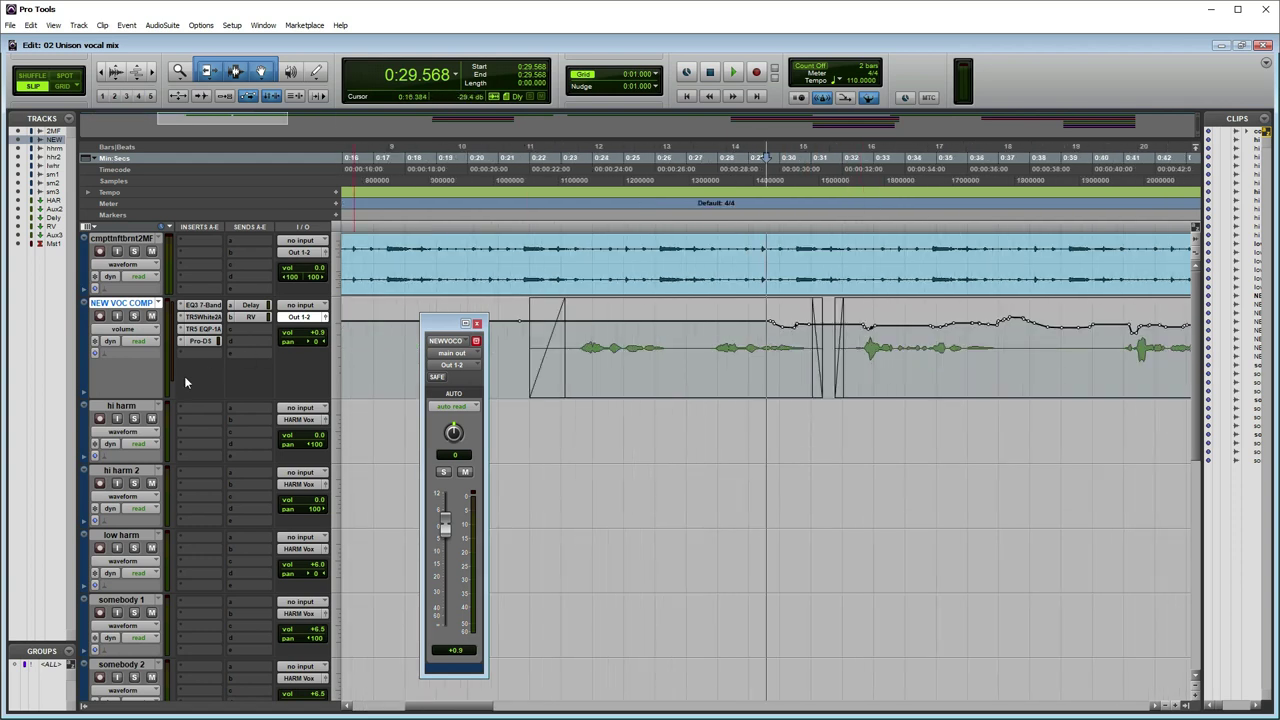
{"action": "left_click_drag", "start_coordinate": [147, 398], "coordinate": [148, 630]}
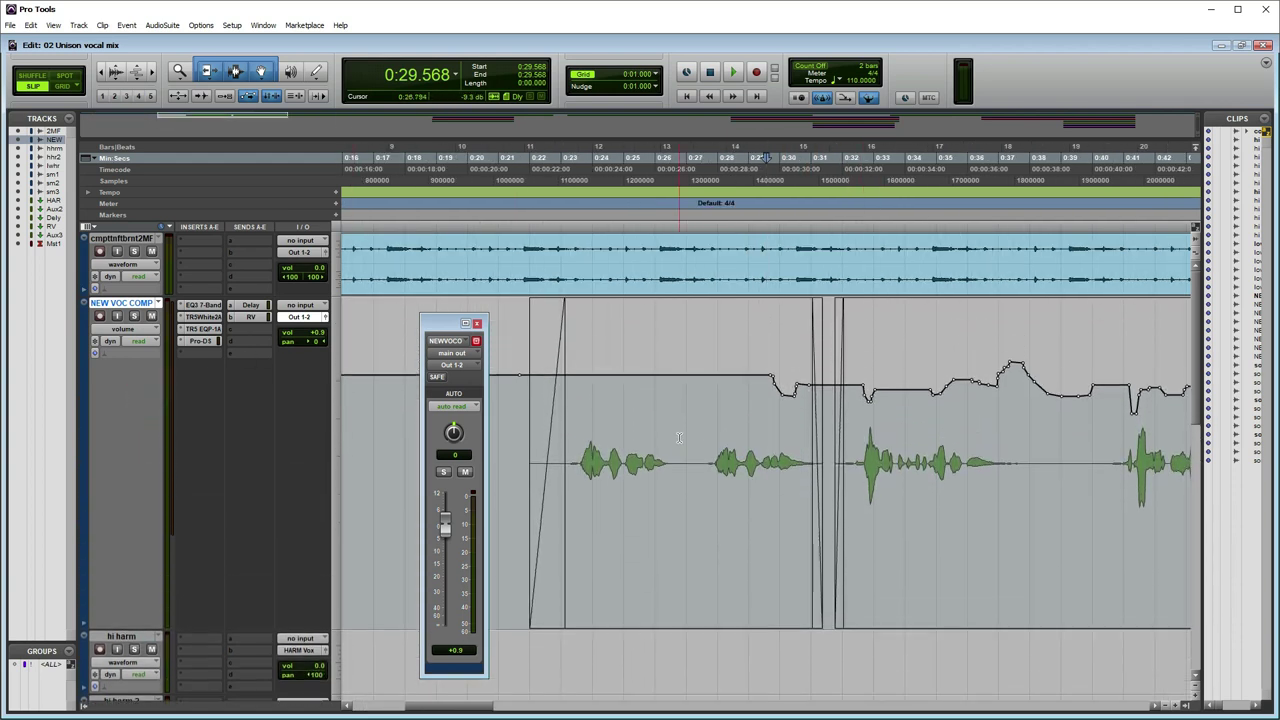
{"action": "scroll", "coordinate": [886, 454], "scroll_direction": "down", "scroll_amount": 4}
{"action": "scroll", "coordinate": [886, 454], "scroll_direction": "up", "scroll_amount": 2}
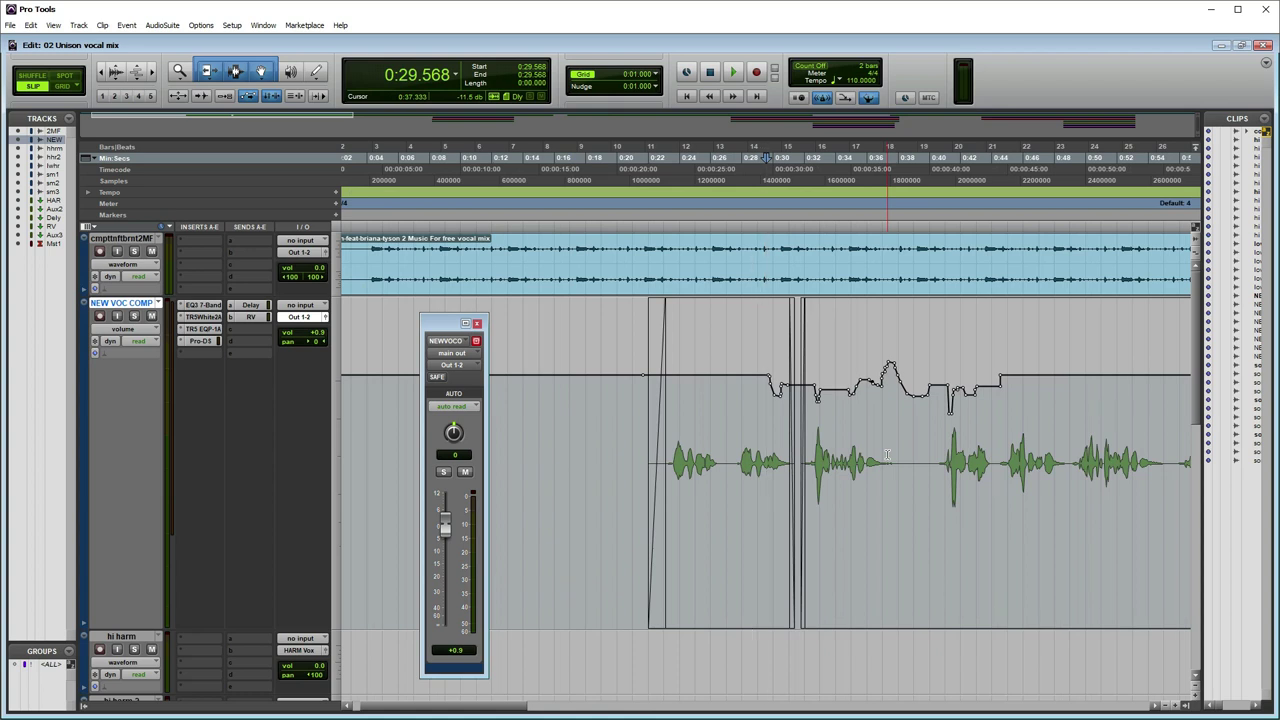
Step: Redraw the vocal's volume automation with the Pencil as a smooth curve from about 0:30 to 0:44, plus a small dip near 0:23.5
{"action": "left_click", "coordinate": [642, 415]}
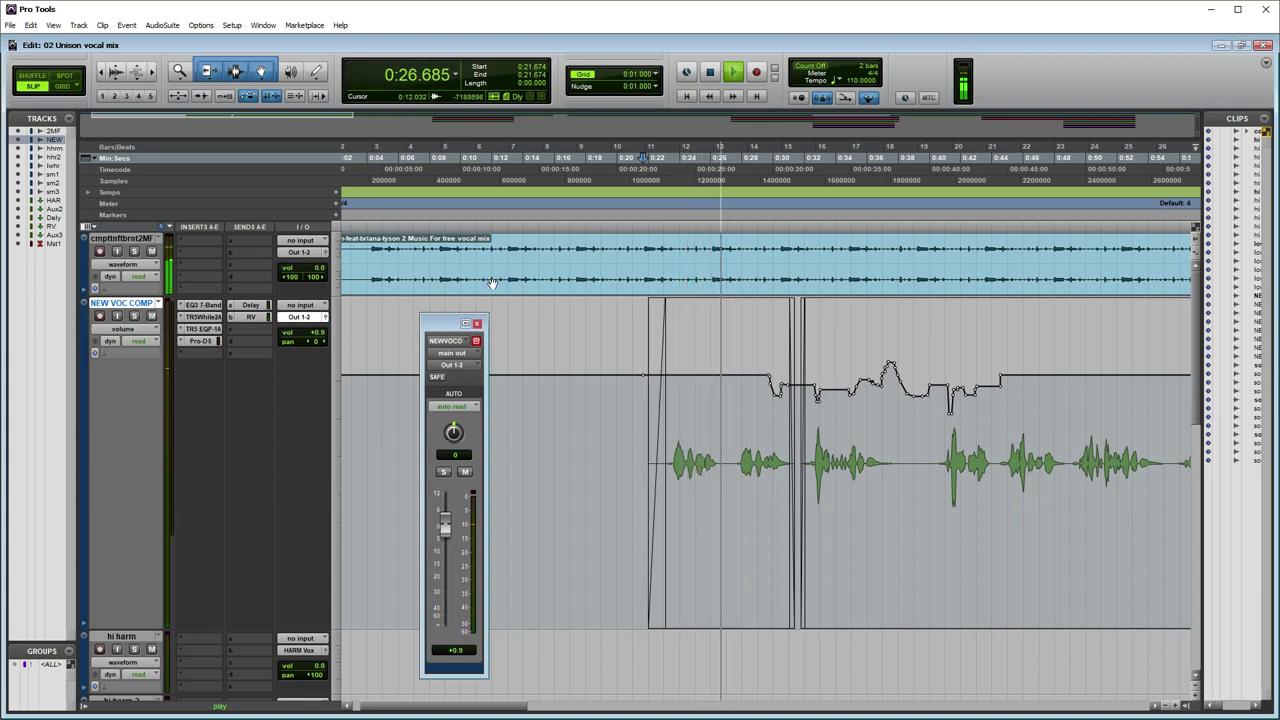
{"action": "left_click", "coordinate": [317, 72]}
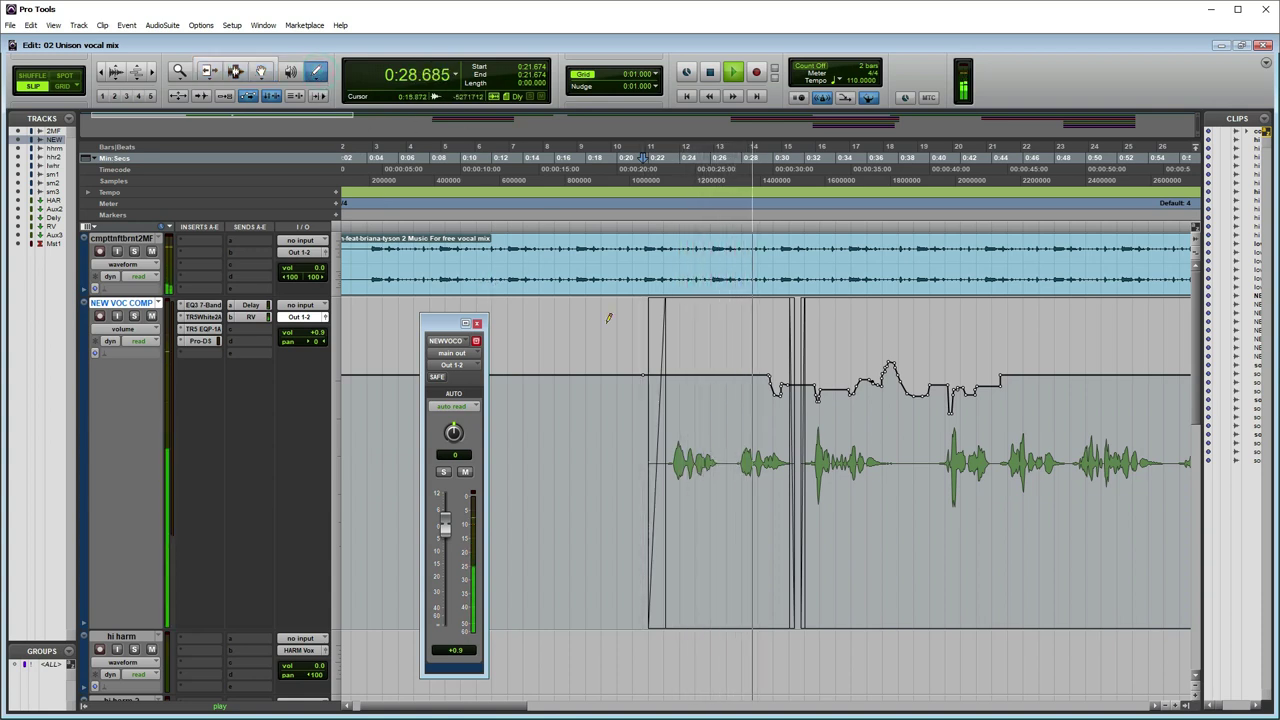
{"action": "key", "text": "space"}
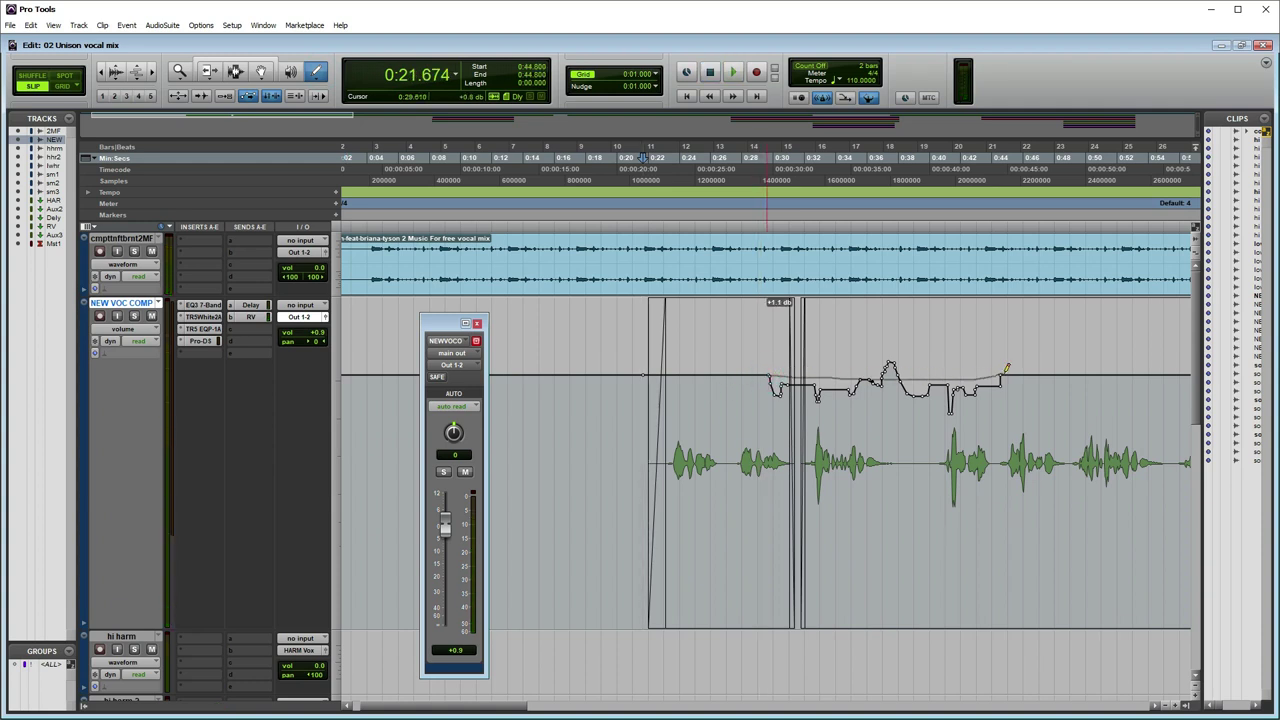
{"action": "left_click_drag", "start_coordinate": [1005, 372], "coordinate": [1006, 373]}
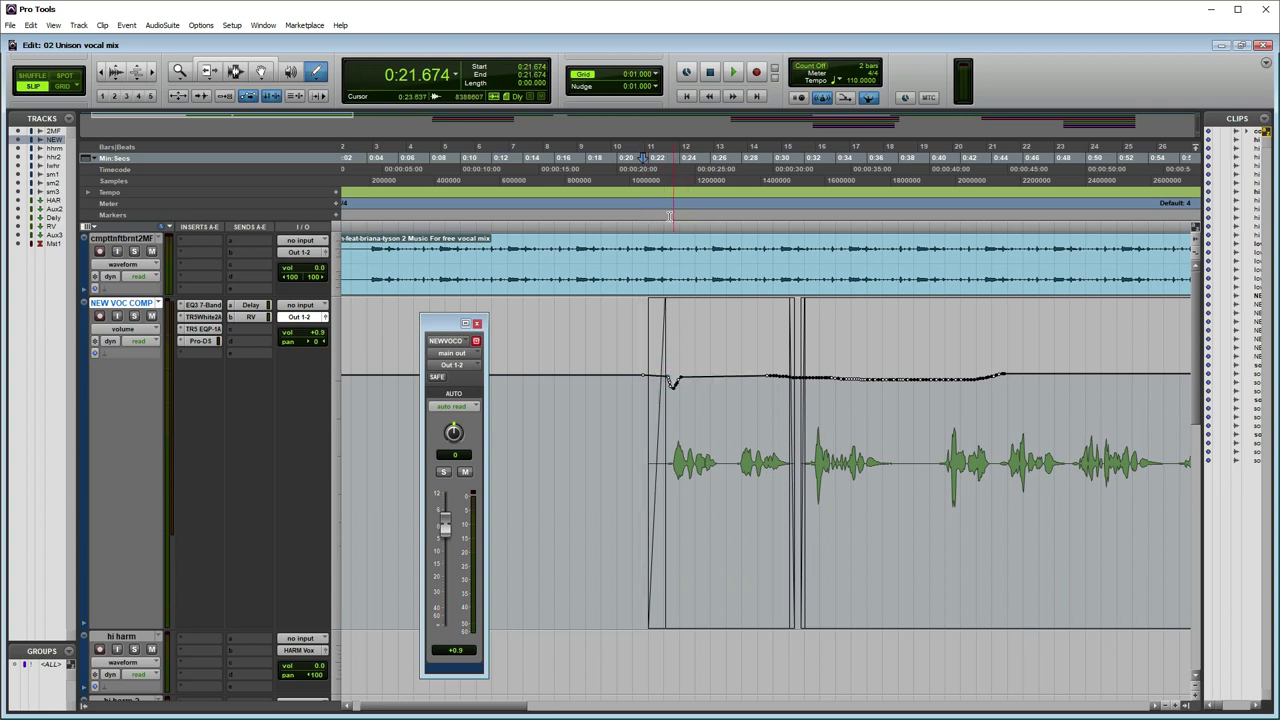
Step: Play the vocal entry repeatedly from about 0:22.9 and redraw the volume dip there so it is shallower
{"action": "key", "text": "space"}
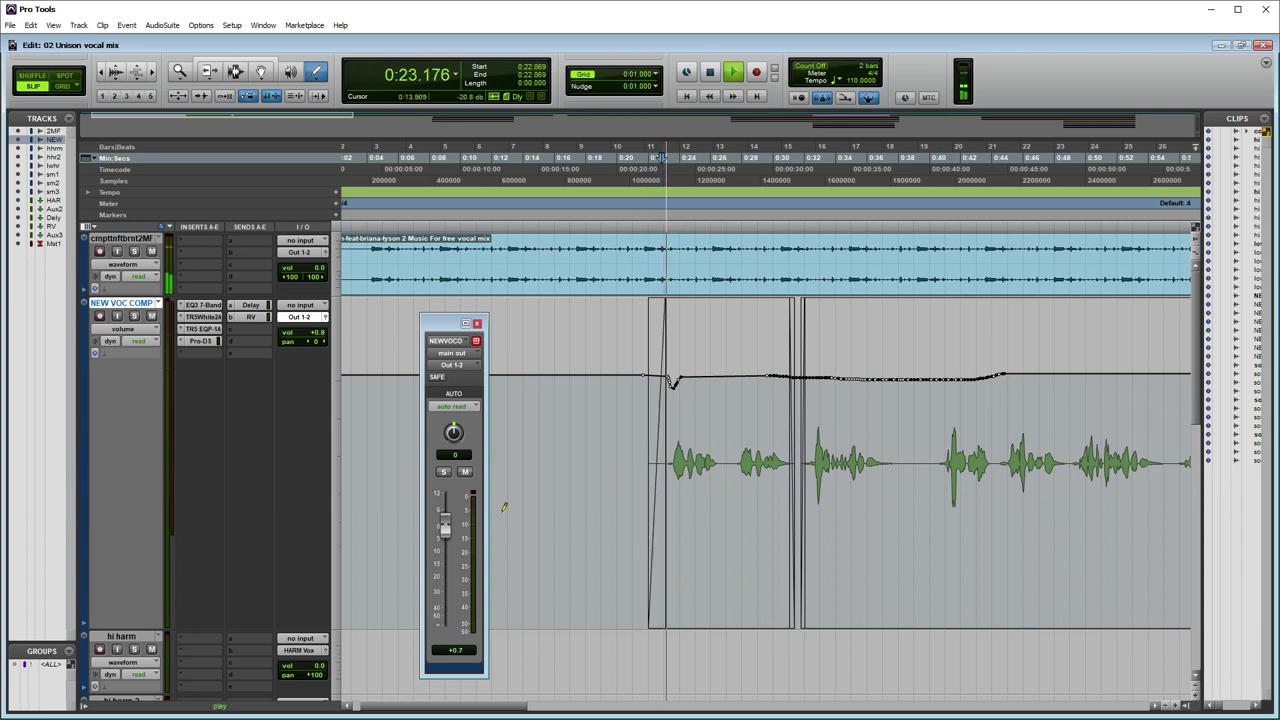
{"action": "key", "text": "space"}
{"action": "key", "text": "space"}
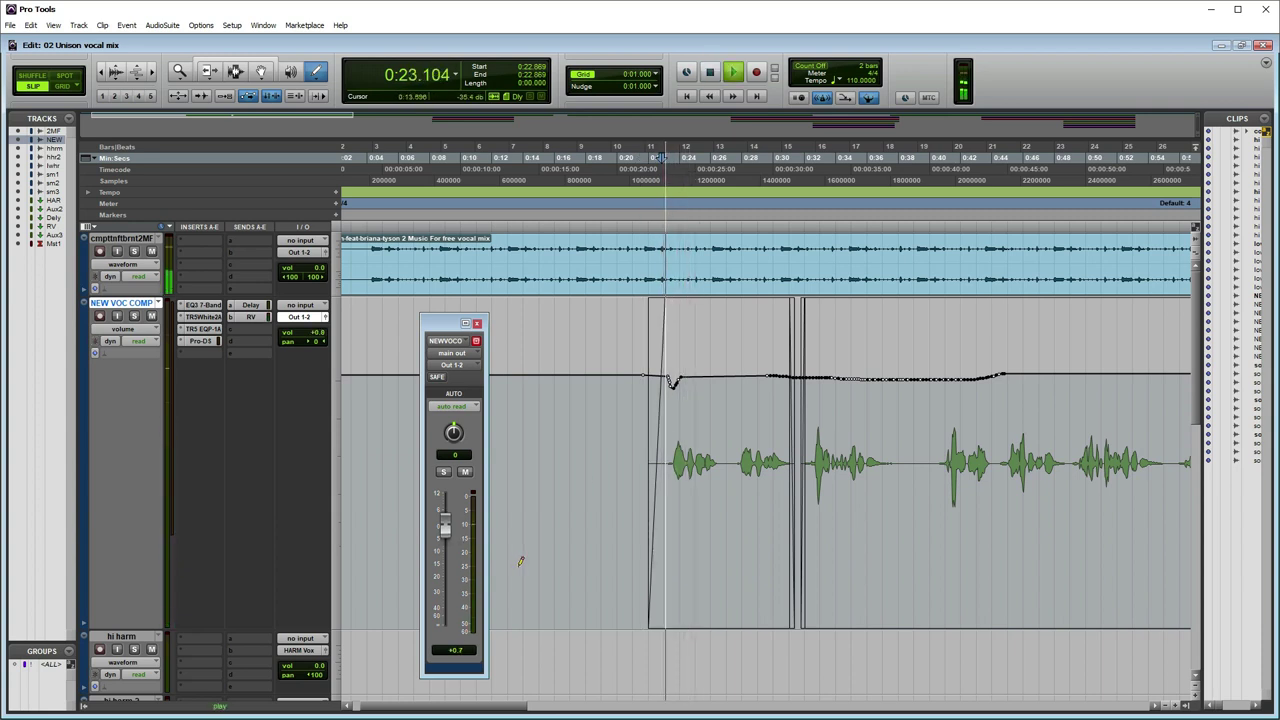
{"action": "key", "text": "space"}
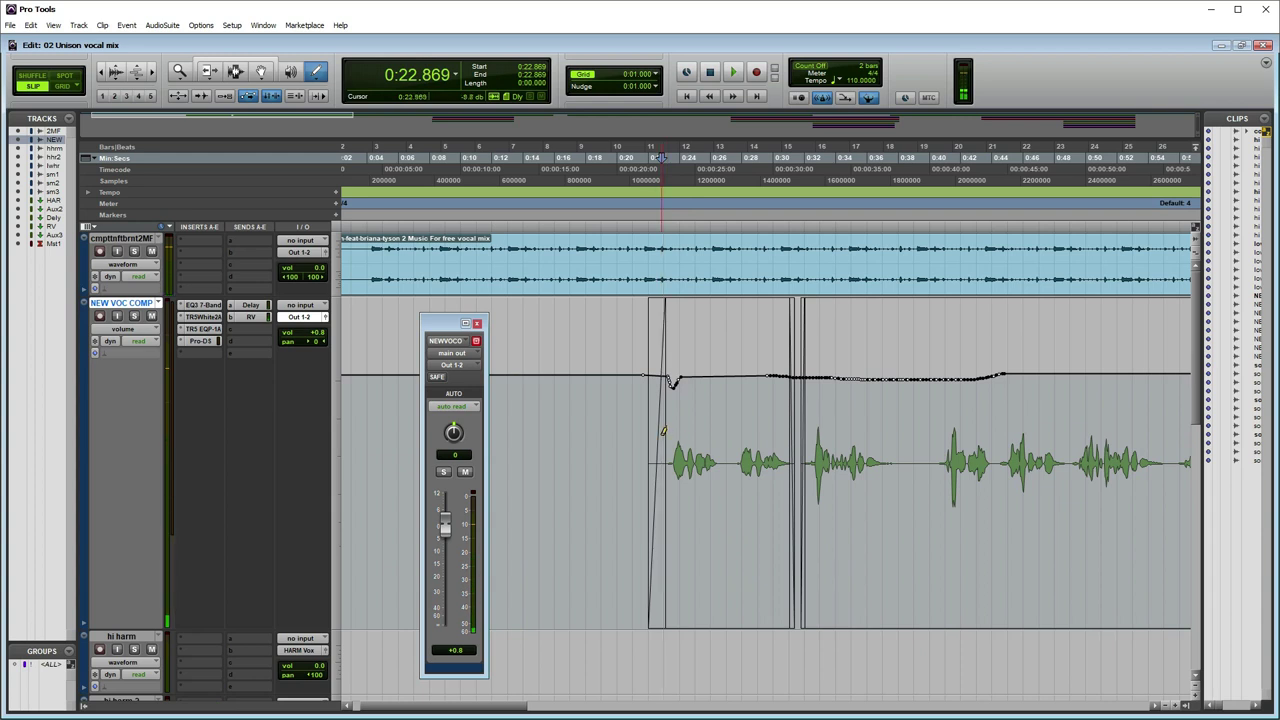
{"action": "key", "text": "ctrl+bracketleft"}
{"action": "key", "text": "ctrl+bracketright"}
{"action": "key", "text": "ctrl+bracketright"}
{"action": "key", "text": "ctrl+bracketright"}
{"action": "key", "text": "ctrl+bracketleft"}
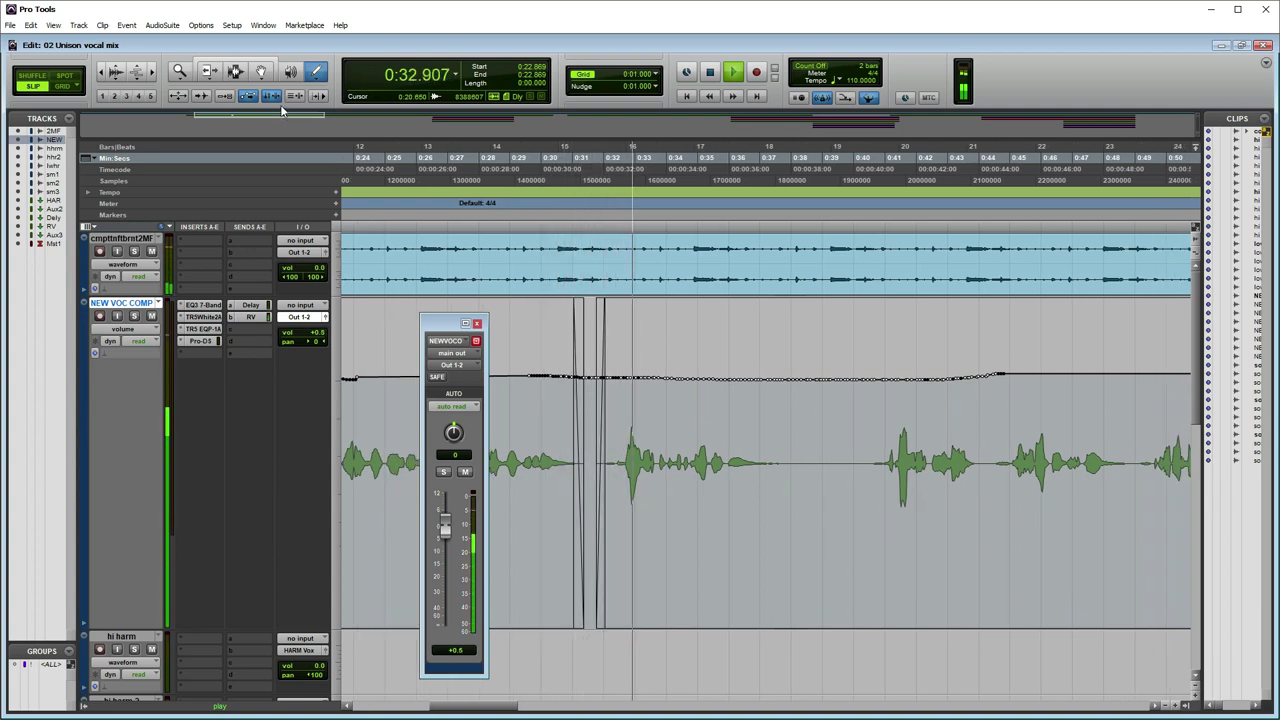
{"action": "key", "text": "space"}
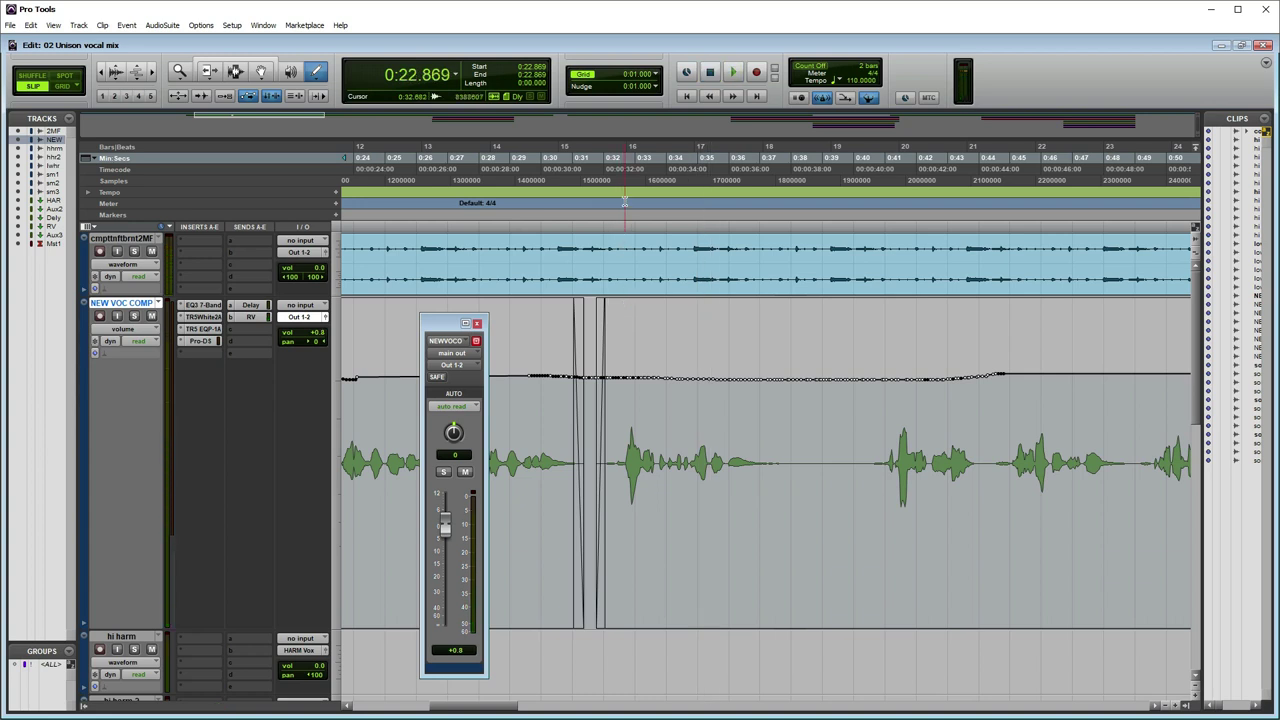
Step: Draw a short volume dip with the Pencil over the loud vocal peak near 0:33
{"action": "key", "text": "space"}
{"action": "key", "text": "ctrl+]"}
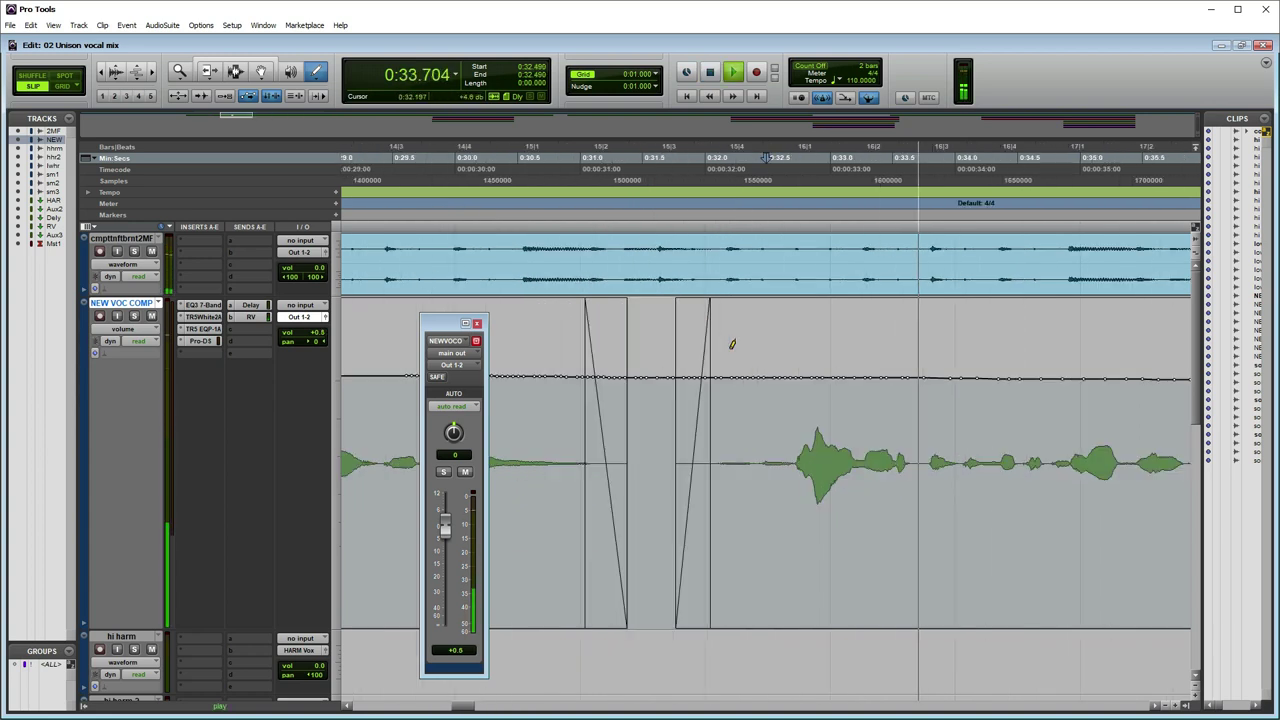
{"action": "key", "text": "space"}
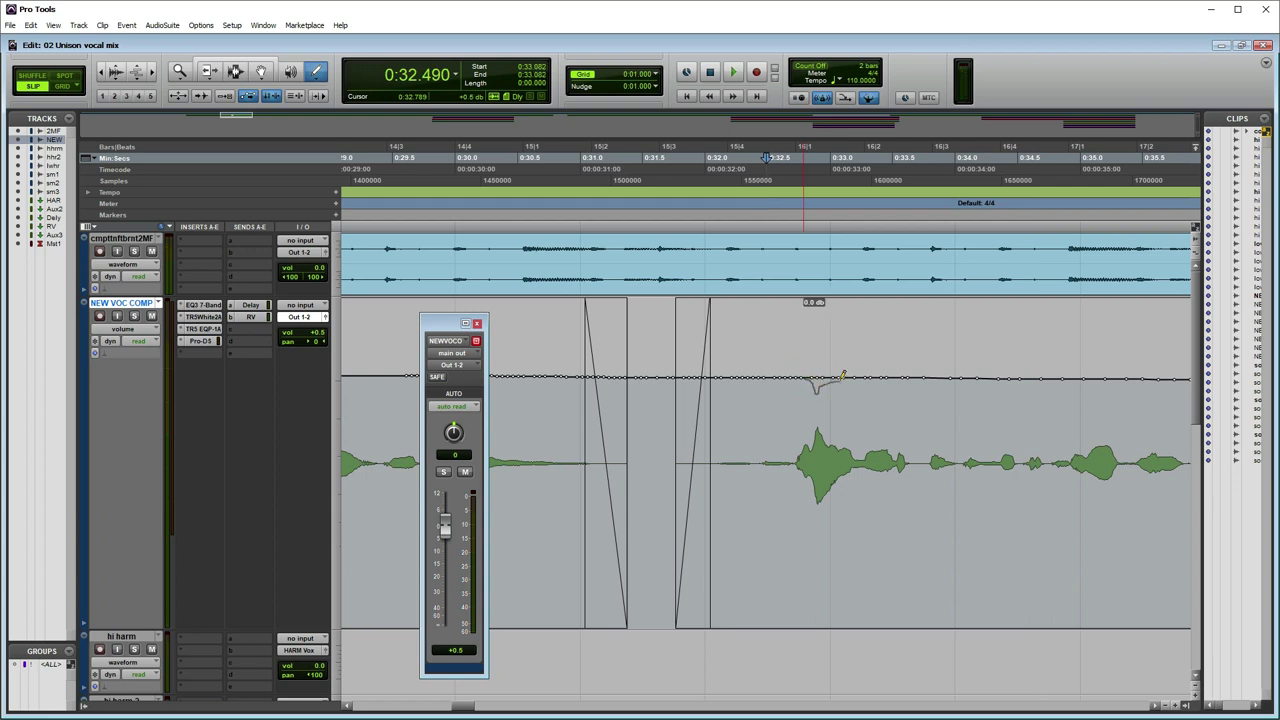
Step: Play the vocal from about 0:31.3 to check the volume dip on the loud peak in context
{"action": "key", "text": "space"}
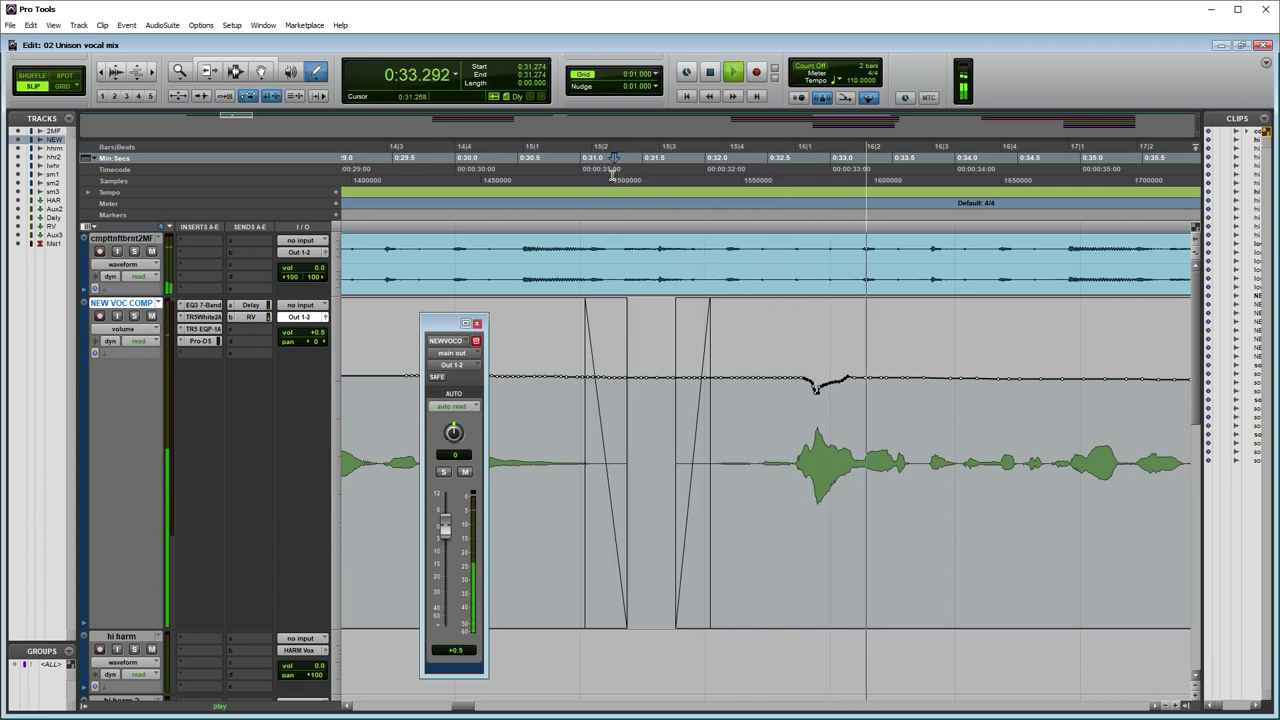
{"action": "key", "text": "ctrl+bracketleft"}
{"action": "key", "text": "ctrl+bracketleft"}
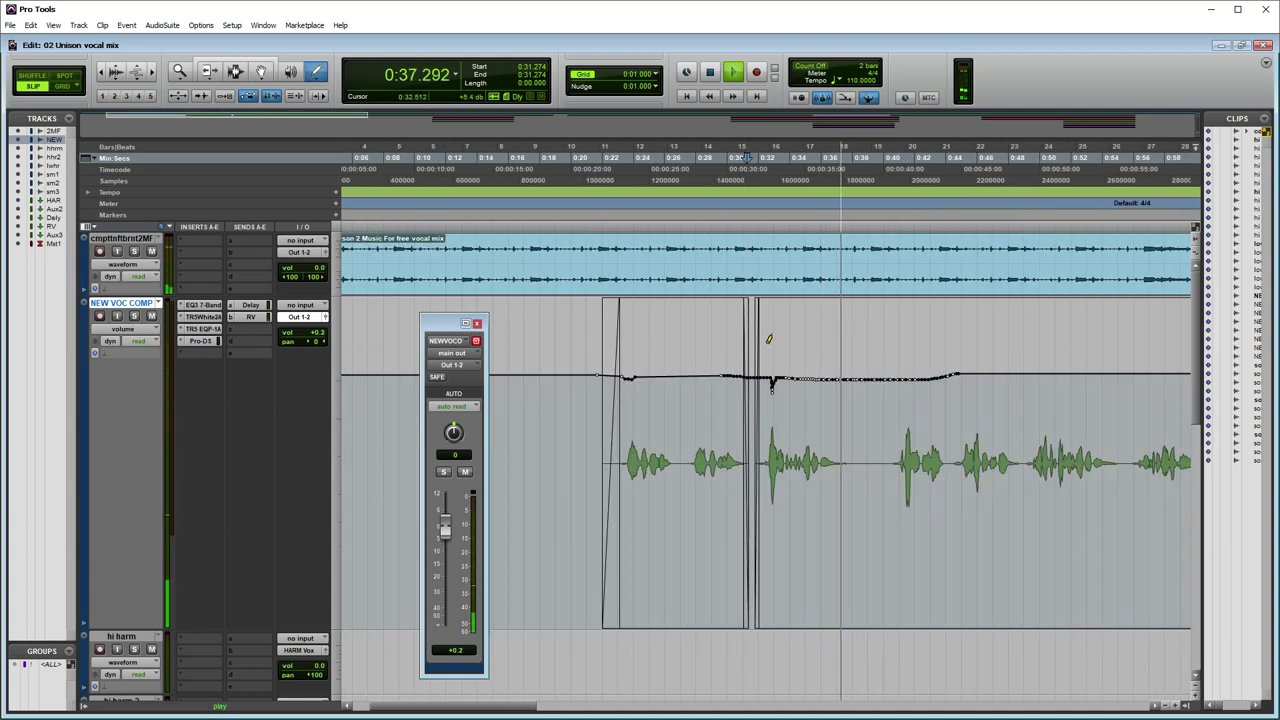
{"action": "key", "text": "ctrl+bracketright"}
{"action": "key", "text": "space"}
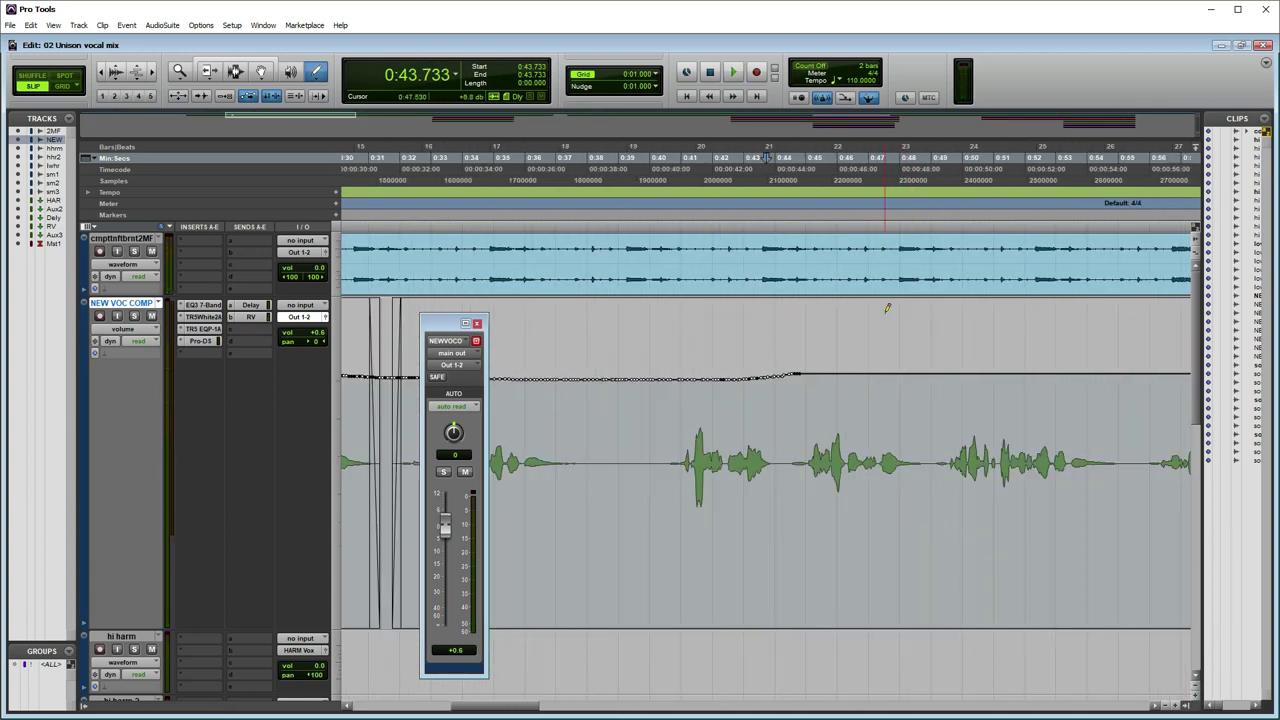
Step: Audition the following vocal phrases and draw short volume dips over the peaks near 0:41.5 and 0:52
{"action": "key", "text": "space"}
{"action": "left_click", "coordinate": [933, 222]}
{"action": "key", "text": "ctrl+bracketright"}
{"action": "key", "text": "ctrl+bracketright"}
{"action": "key", "text": "space"}
{"action": "key", "text": "ctrl+bracketleft"}
{"action": "key", "text": "space"}
{"action": "left_click", "coordinate": [874, 210]}
{"action": "mouse_move", "coordinate": [967, 375]}
{"action": "left_mouse_down"}
{"action": "mouse_move", "coordinate": [974, 389]}
{"action": "mouse_move", "coordinate": [991, 374]}
{"action": "left_mouse_up"}
Step: Play back the vocal around the dip near 0:52 and continue to the section around 1:07
{"action": "key", "text": "space"}
{"action": "key", "text": "space"}
{"action": "key", "text": "space"}
{"action": "key", "text": "ctrl+bracketleft"}
{"action": "key", "text": "ctrl+bracketleft"}
{"action": "key", "text": "ctrl+bracketright"}
{"action": "left_click", "coordinate": [1156, 706]}
{"action": "key", "text": "space"}
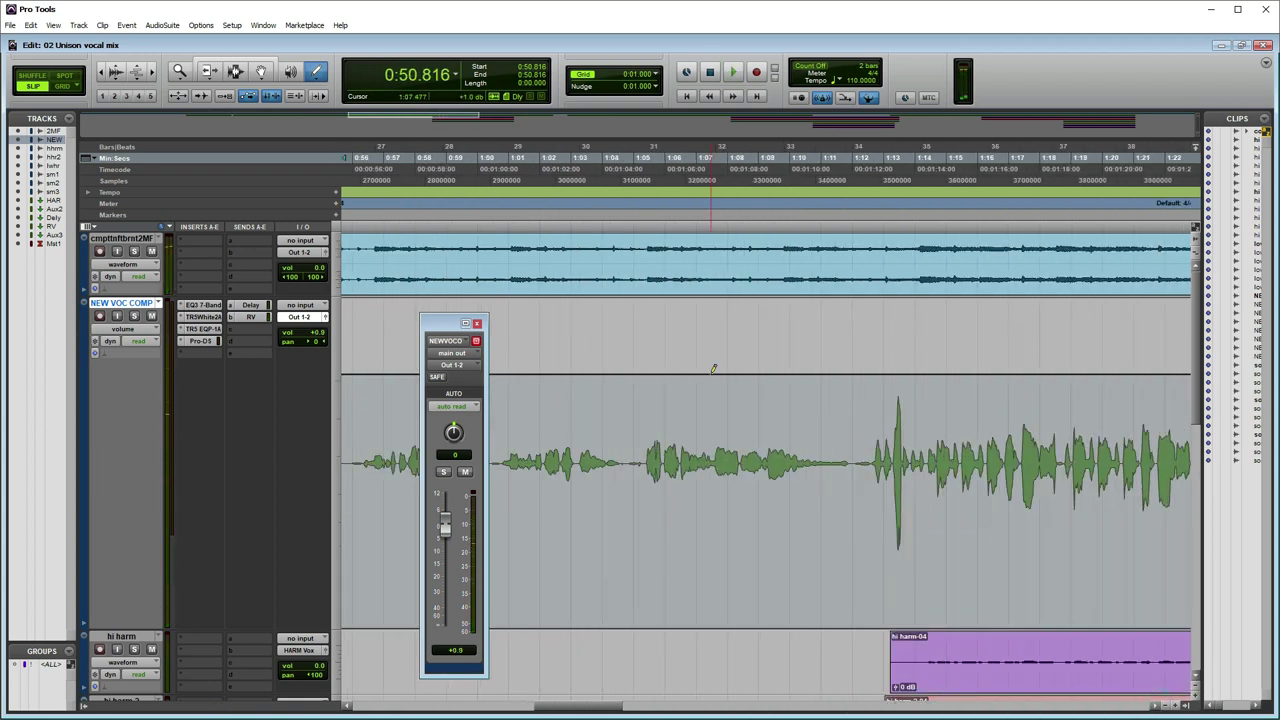
Step: Draw small volume dips on the vocal near 1:05 and 1:07.7, undoing a stray edit and auditioning from about 1:04.6
{"action": "left_click_drag", "start_coordinate": [728, 376], "coordinate": [734, 375]}
{"action": "left_click", "coordinate": [635, 314]}
{"action": "key", "text": "ctrl+z"}
{"action": "left_click", "coordinate": [619, 214]}
{"action": "key", "text": "space"}
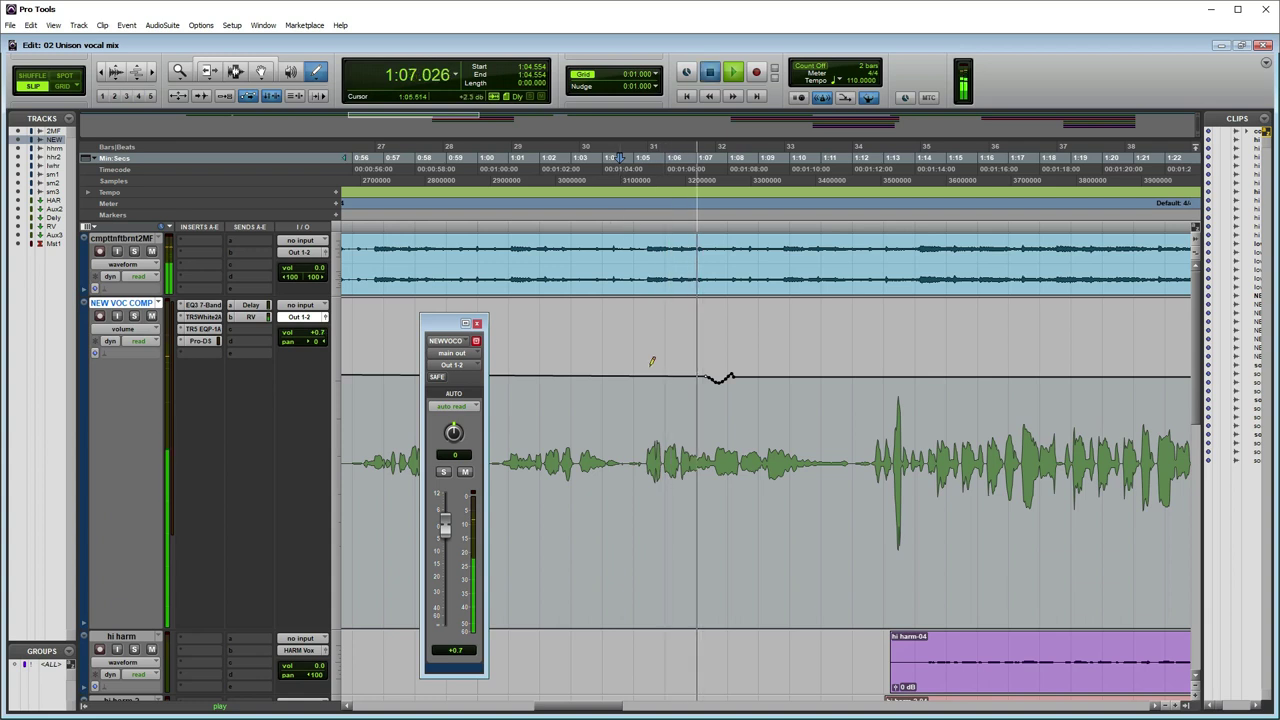
{"action": "key", "text": "space"}
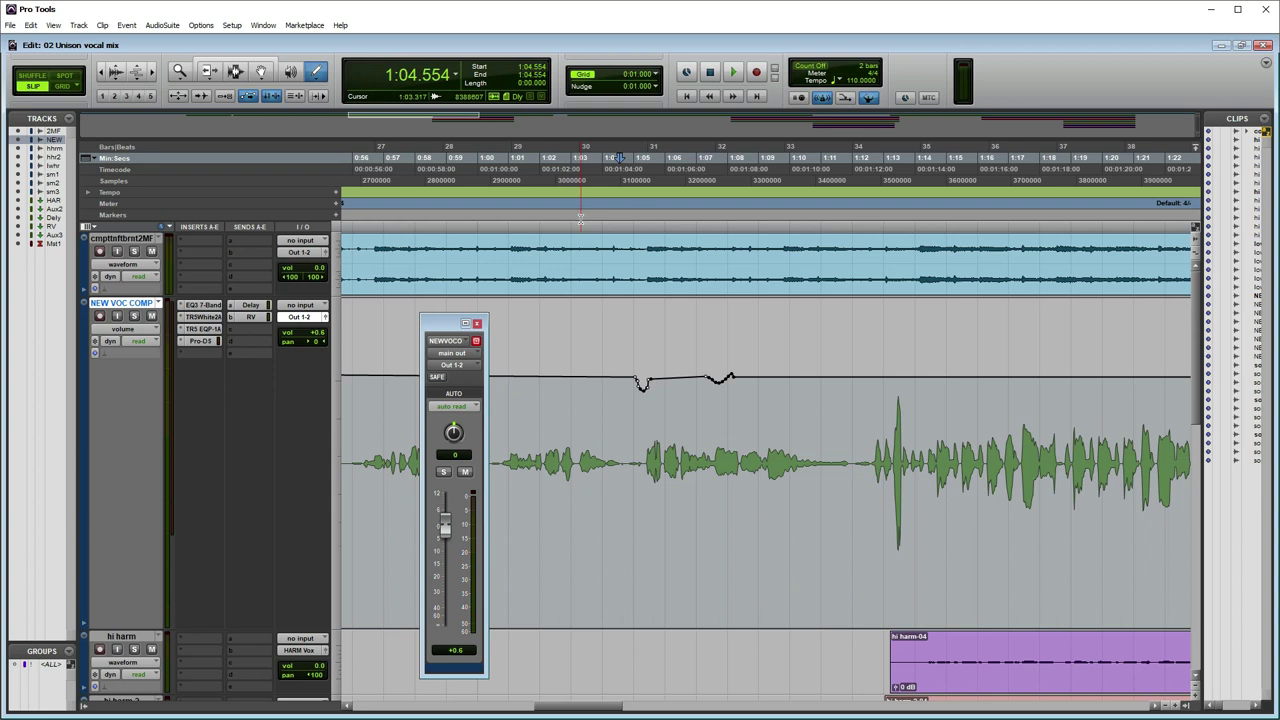
Step: Play the vocal from about 1:03 and review the volume automation curve across the wider arrangement
{"action": "key", "text": "space"}
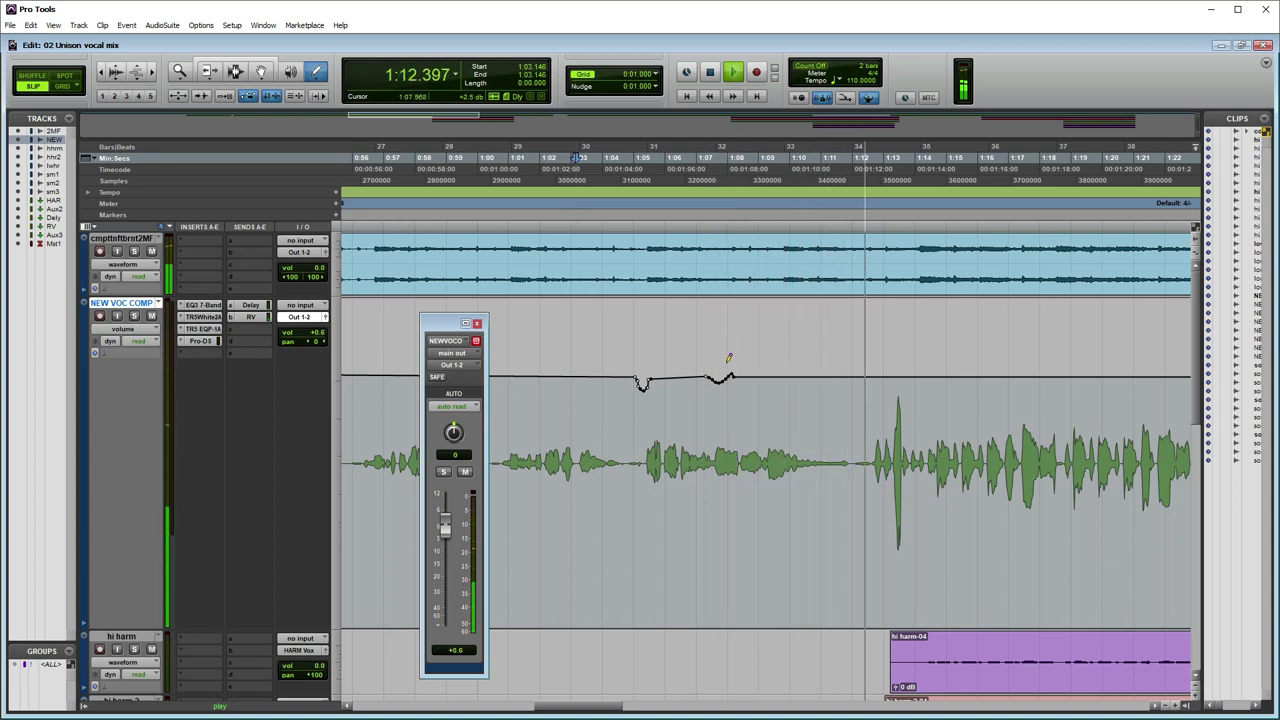
{"action": "key", "text": "r"}
{"action": "key", "text": "r"}
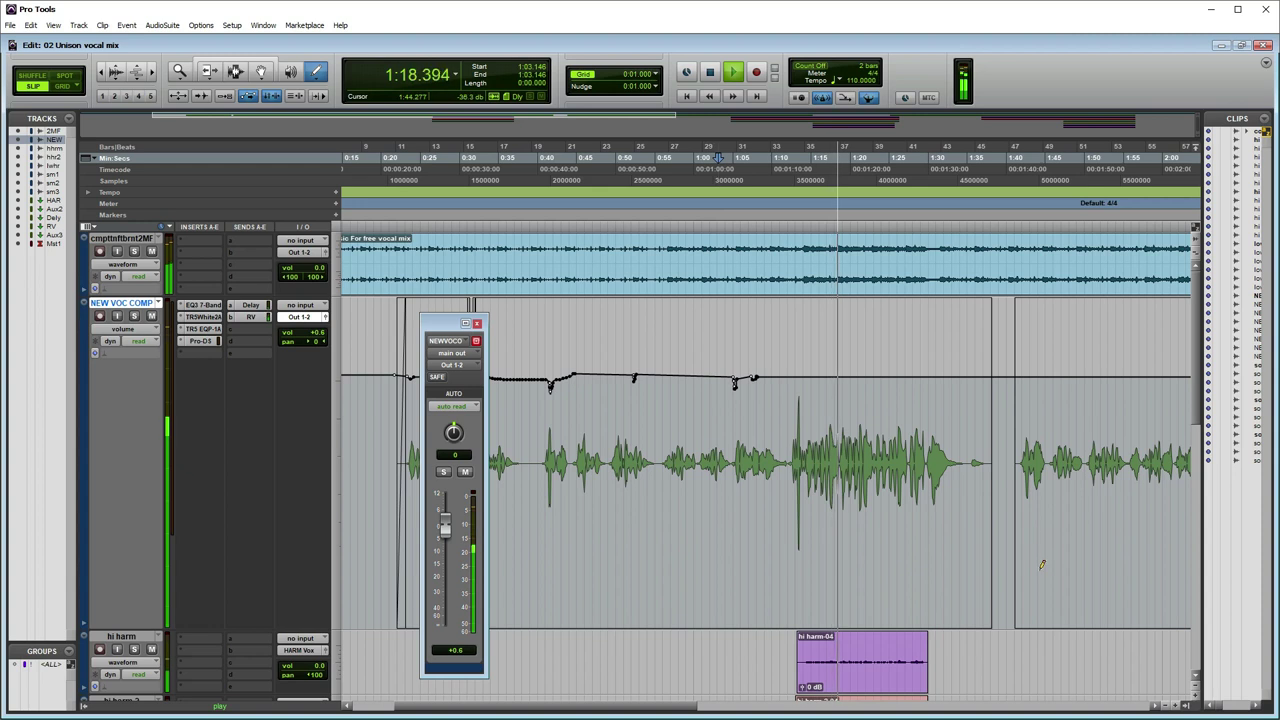
Step: Play the lead vocal from about 1:11.3 and examine the waveform around the loud peak near 1:13.4
{"action": "key", "text": "space"}
{"action": "left_click", "coordinate": [782, 211]}
{"action": "key", "text": "space"}
{"action": "key", "text": "ctrl+bracketright"}
{"action": "key", "text": "ctrl+bracketright"}
{"action": "key", "text": "ctrl+bracketright"}
{"action": "key", "text": "ctrl+bracketright"}
{"action": "key", "text": "ctrl+bracketright"}
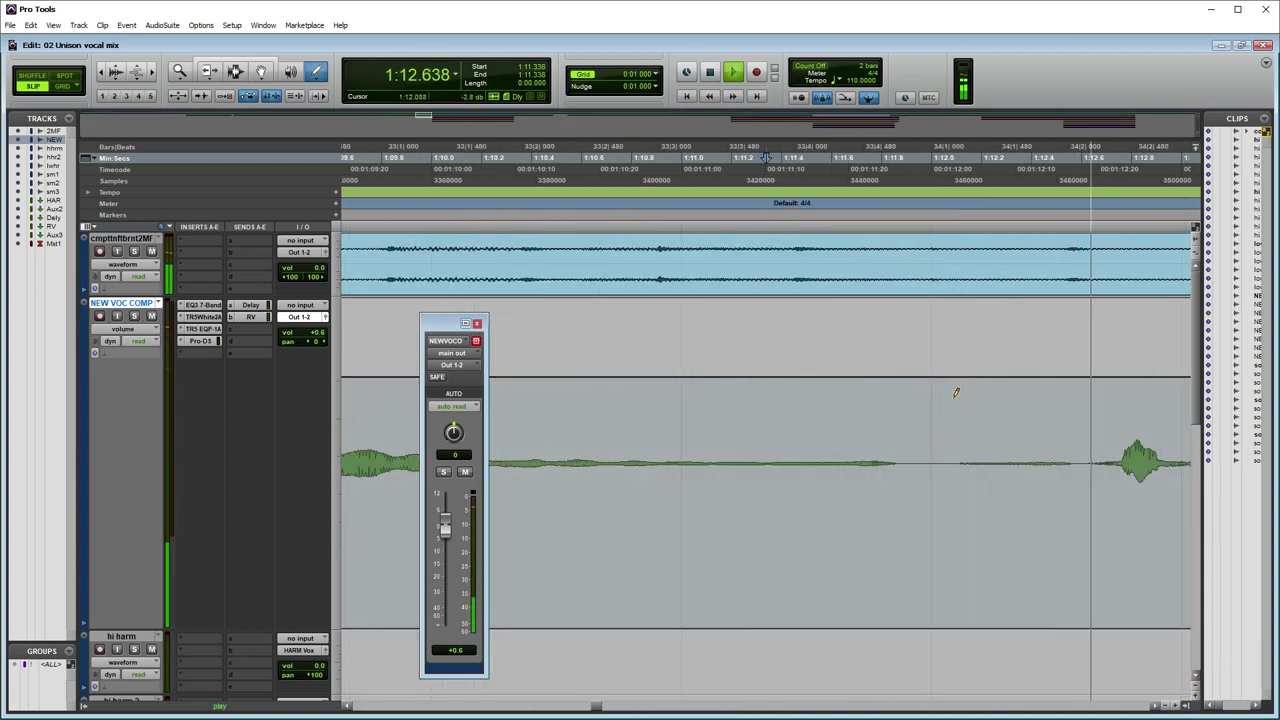
{"action": "key", "text": "space"}
{"action": "key", "text": "ctrl+bracketleft"}
{"action": "key", "text": "ctrl+bracketleft"}
{"action": "key", "text": "ctrl+bracketleft"}
{"action": "key", "text": "ctrl+bracketright"}
{"action": "key", "text": "ctrl+bracketright"}
{"action": "key", "text": "ctrl+bracketright"}
{"action": "key", "text": "ctrl+bracketleft"}
{"action": "key", "text": "ctrl+bracketleft"}
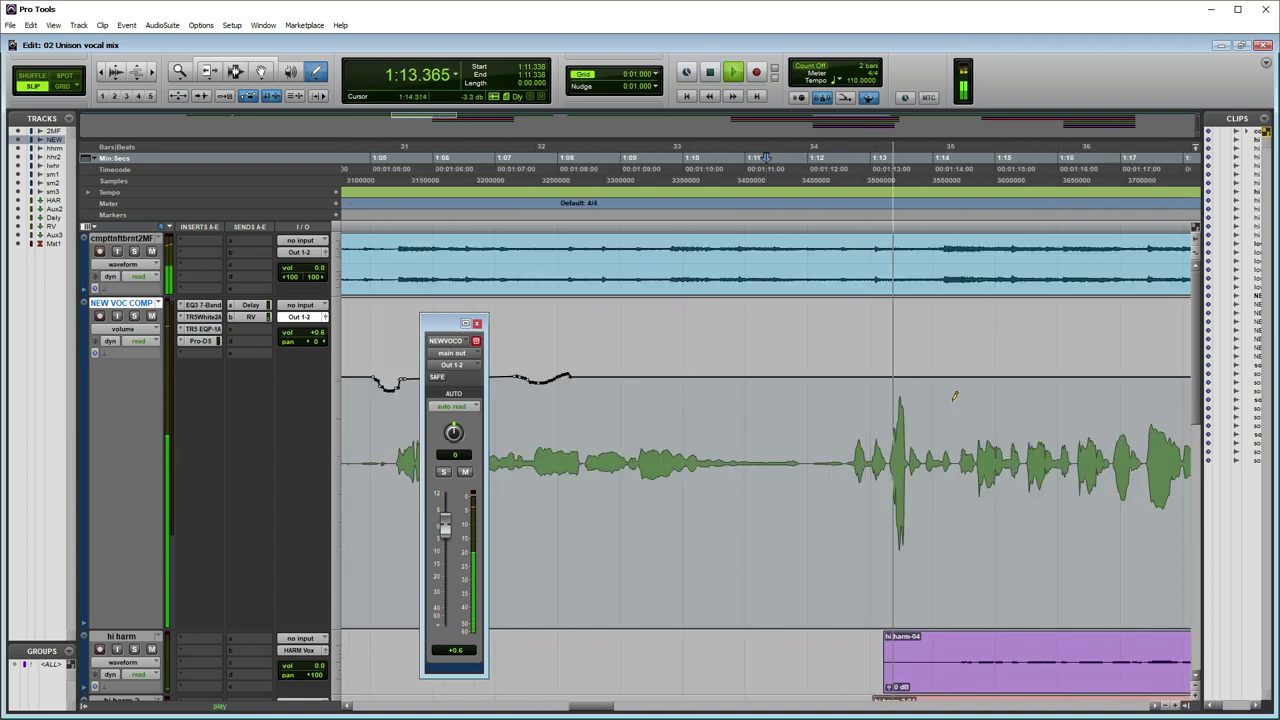
Step: Draw a short volume dip over the vocal peak near 1:13.4 and audition it from about 1:12.5
{"action": "key", "text": "space"}
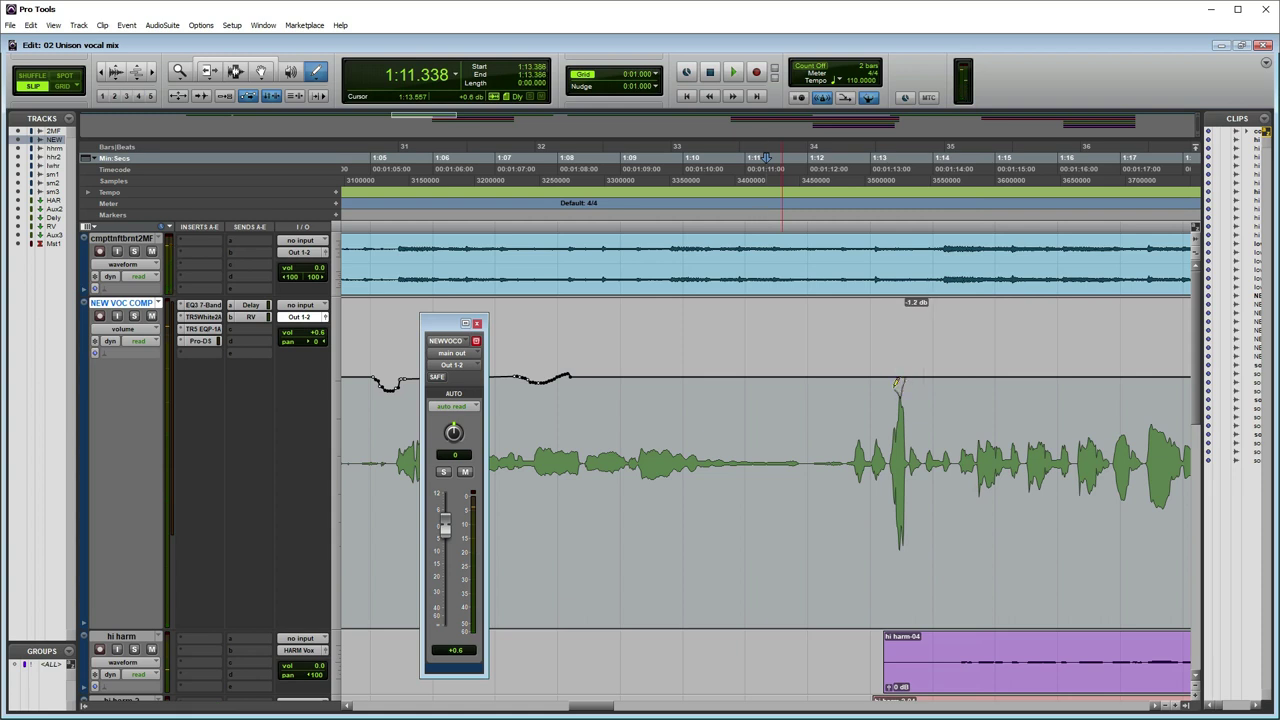
{"action": "left_click_drag", "start_coordinate": [890, 376], "coordinate": [887, 362]}
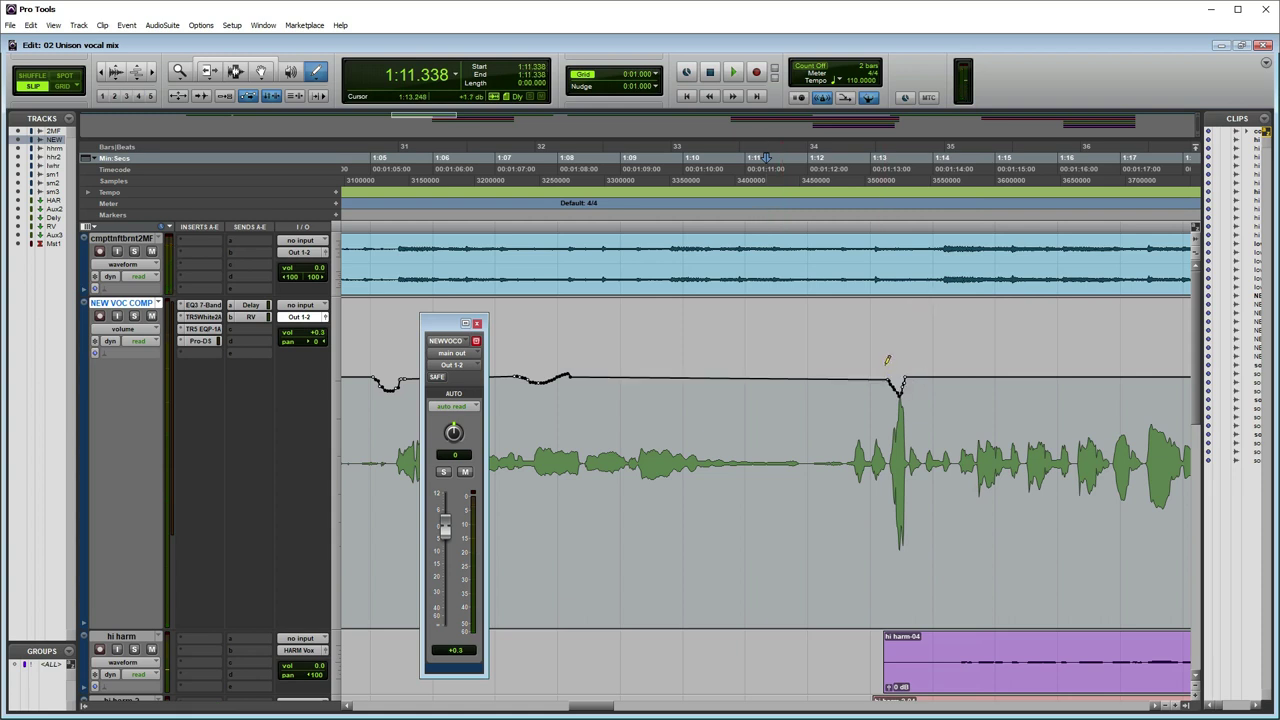
{"action": "left_click", "coordinate": [841, 218]}
{"action": "key", "text": "space"}
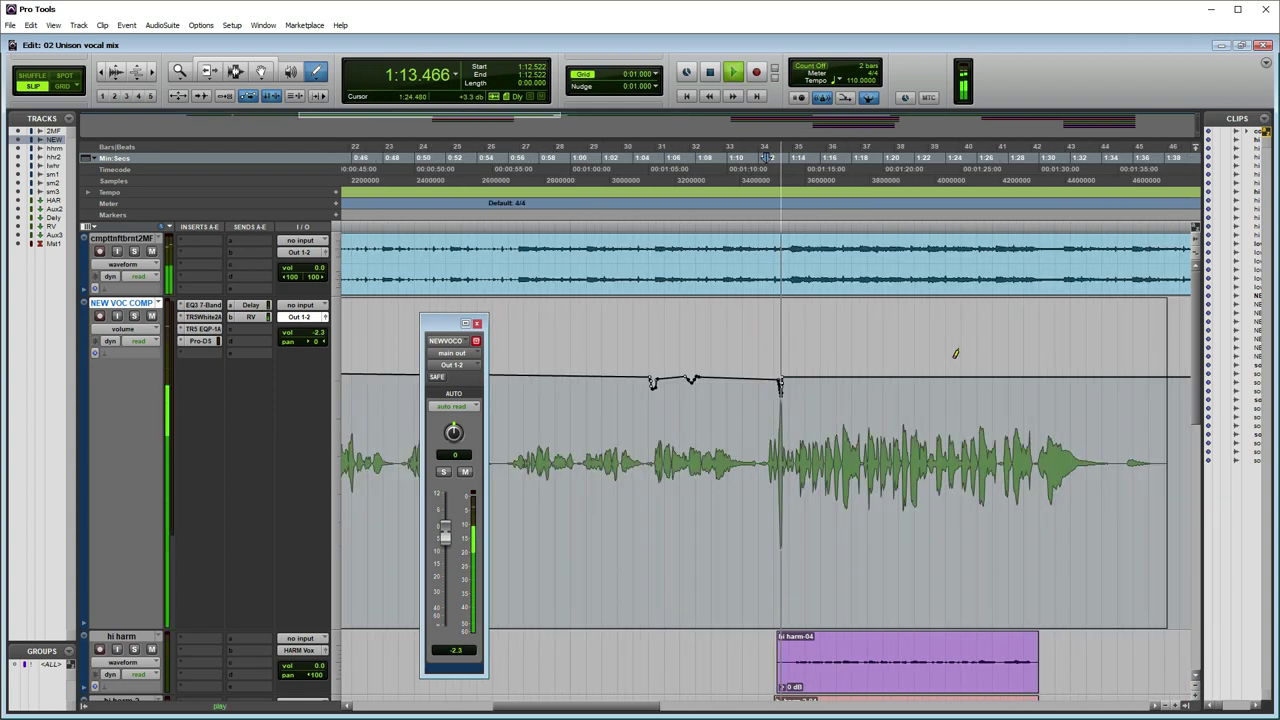
{"action": "key", "text": "ctrl+["}
{"action": "key", "text": "ctrl+["}
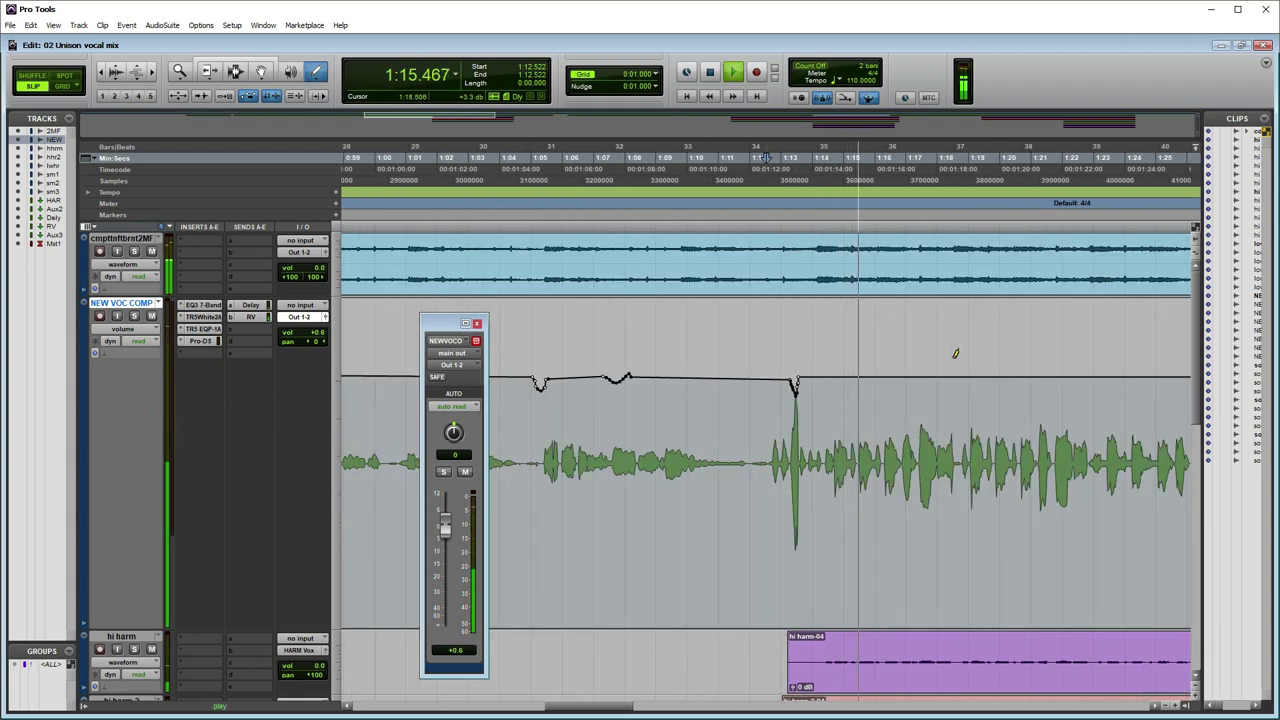
{"action": "key", "text": "ctrl+["}
{"action": "key", "text": "ctrl+["}
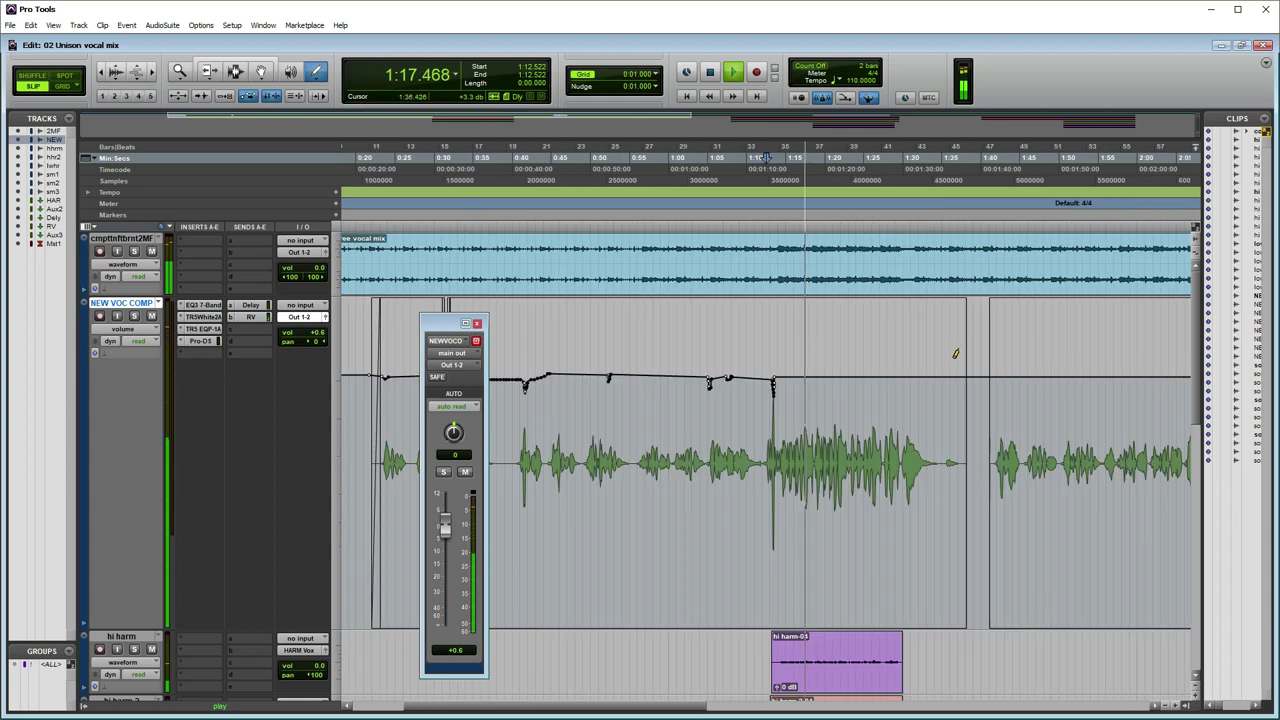
{"action": "key", "text": "ctrl+]"}
{"action": "key", "text": "ctrl+]"}
{"action": "key", "text": "ctrl+]"}
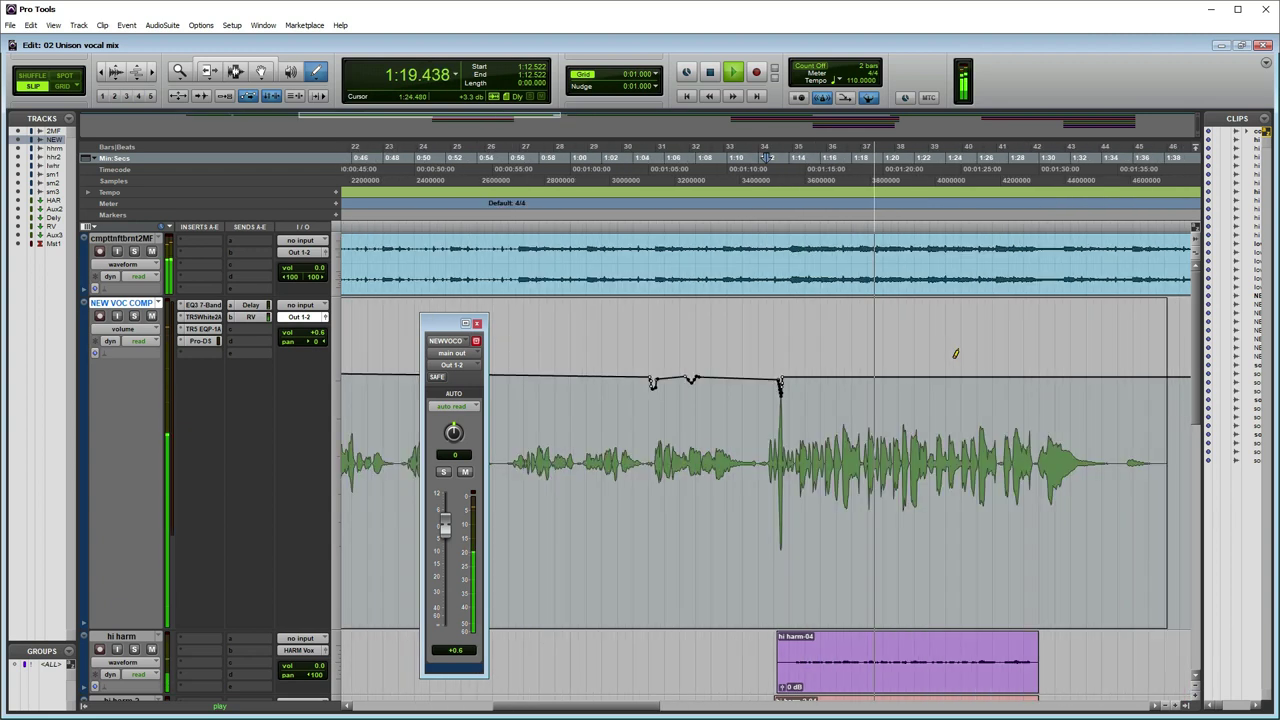
Step: Draw a small volume dip on the vocal near 1:17 and play back the phrase around it
{"action": "key", "text": "space"}
{"action": "left_click_drag", "start_coordinate": [1060, 378], "coordinate": [1104, 374]}
{"action": "left_click", "coordinate": [930, 210]}
{"action": "key", "text": "space"}
{"action": "key", "text": "ctrl+]"}
{"action": "key", "text": "ctrl+]"}
{"action": "key", "text": "ctrl+["}
{"action": "key", "text": "ctrl+["}
{"action": "key", "text": "ctrl+["}
{"action": "key", "text": "space"}
Step: Draw a volume dip over the loud vocal note from about 1:21.6 to 1:22.2, auditioning from about 1:20.5
{"action": "left_click", "coordinate": [984, 208]}
{"action": "key", "text": "ctrl+]"}
{"action": "key", "text": "ctrl+]"}
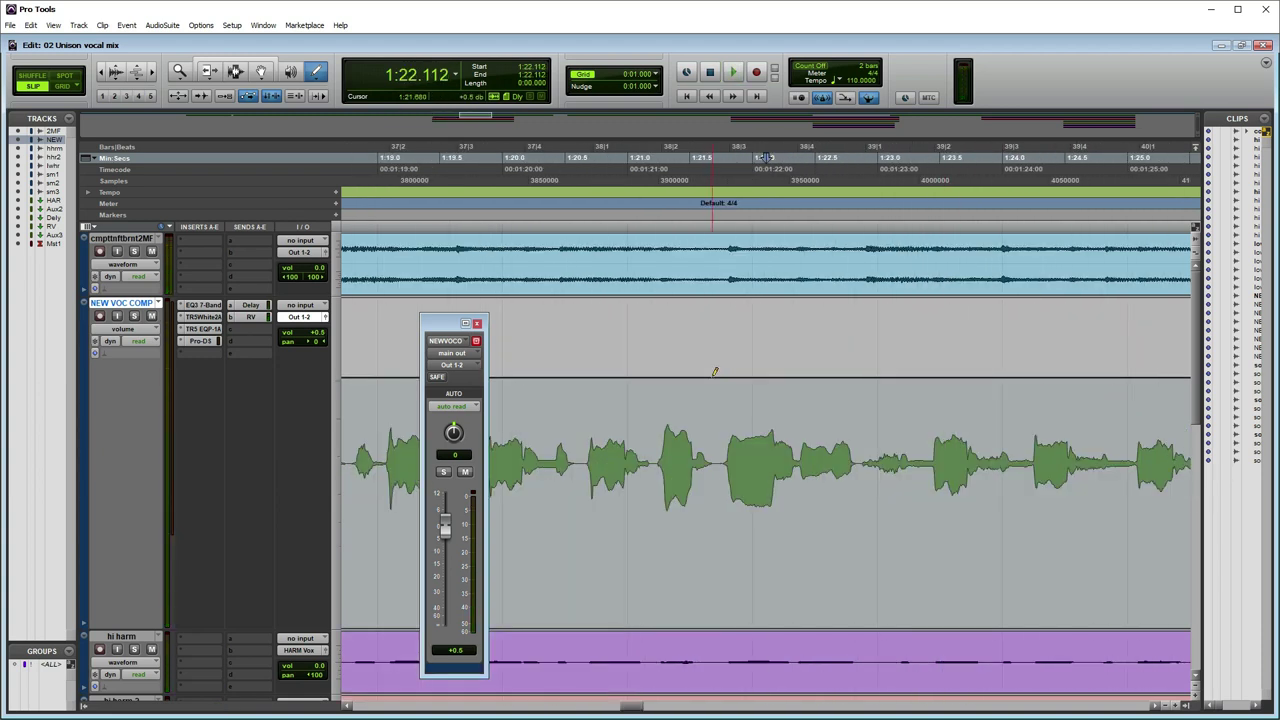
{"action": "left_click", "coordinate": [563, 210]}
{"action": "key", "text": "space"}
{"action": "mouse_move", "coordinate": [719, 392]}
{"action": "left_mouse_down"}
{"action": "mouse_move", "coordinate": [707, 378]}
{"action": "mouse_move", "coordinate": [789, 382]}
{"action": "left_mouse_up"}
{"action": "key", "text": "space"}
{"action": "key", "text": "space"}
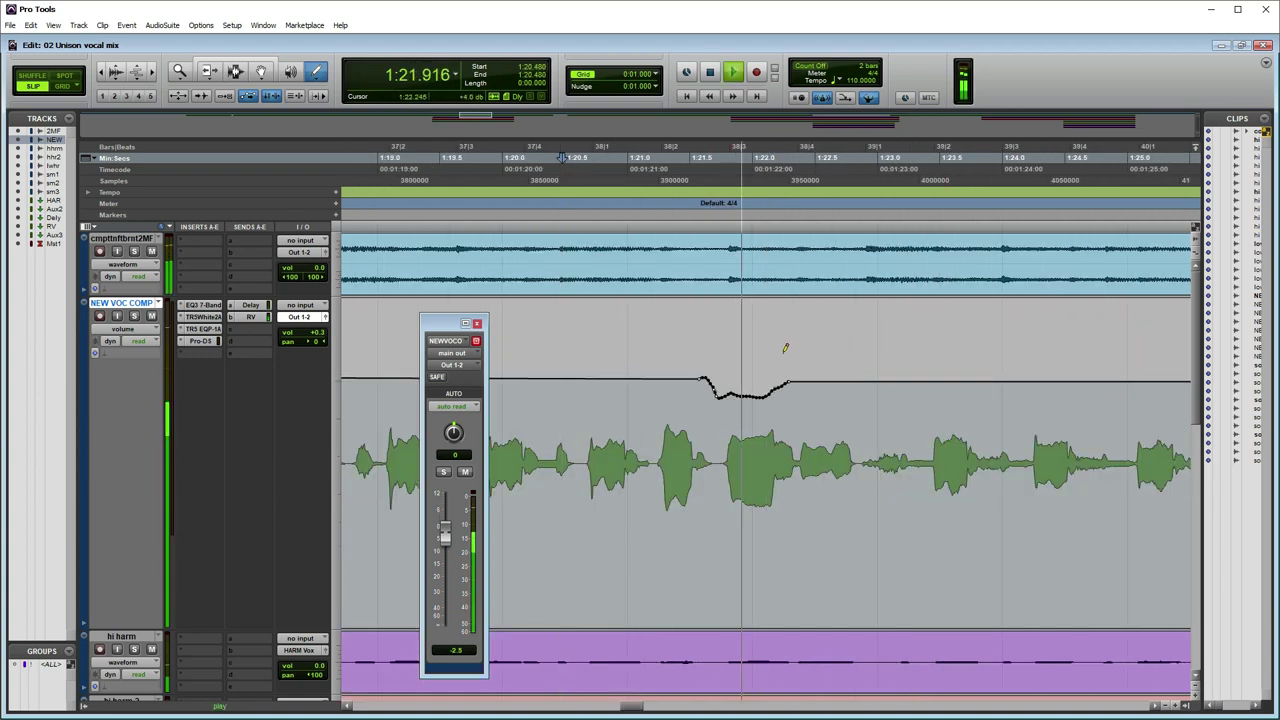
{"action": "key", "text": "space"}
{"action": "key", "text": "space"}
Step: Draw a volume dip on the vocal near 1:29 and play back the section around it
{"action": "key", "text": "ctrl+["}
{"action": "key", "text": "ctrl+["}
{"action": "key", "text": "ctrl+["}
{"action": "key", "text": "ctrl+]"}
{"action": "key", "text": "space"}
{"action": "left_click", "coordinate": [1056, 208]}
{"action": "key", "text": "ctrl+]"}
{"action": "key", "text": "ctrl+]"}
{"action": "mouse_move", "coordinate": [585, 382]}
{"action": "left_mouse_down"}
{"action": "mouse_move", "coordinate": [600, 400]}
{"action": "mouse_move", "coordinate": [674, 380]}
{"action": "left_mouse_up"}
{"action": "left_click", "coordinate": [488, 204]}
{"action": "key", "text": "space"}
{"action": "key", "text": "ctrl+["}
{"action": "key", "text": "ctrl+["}
{"action": "key", "text": "ctrl+["}
{"action": "key", "text": "ctrl+["}
{"action": "key", "text": "ctrl+["}
{"action": "key", "text": "space"}
Step: Draw volume dips over the peaks near 2:13.6 and 2:14.4 plus a slight lift until about 2:16.5, auditioning from about 2:10.2
{"action": "left_click", "coordinate": [846, 208]}
{"action": "key", "text": "ctrl+]"}
{"action": "key", "text": "ctrl+]"}
{"action": "key", "text": "ctrl+]"}
{"action": "key", "text": "ctrl+]"}
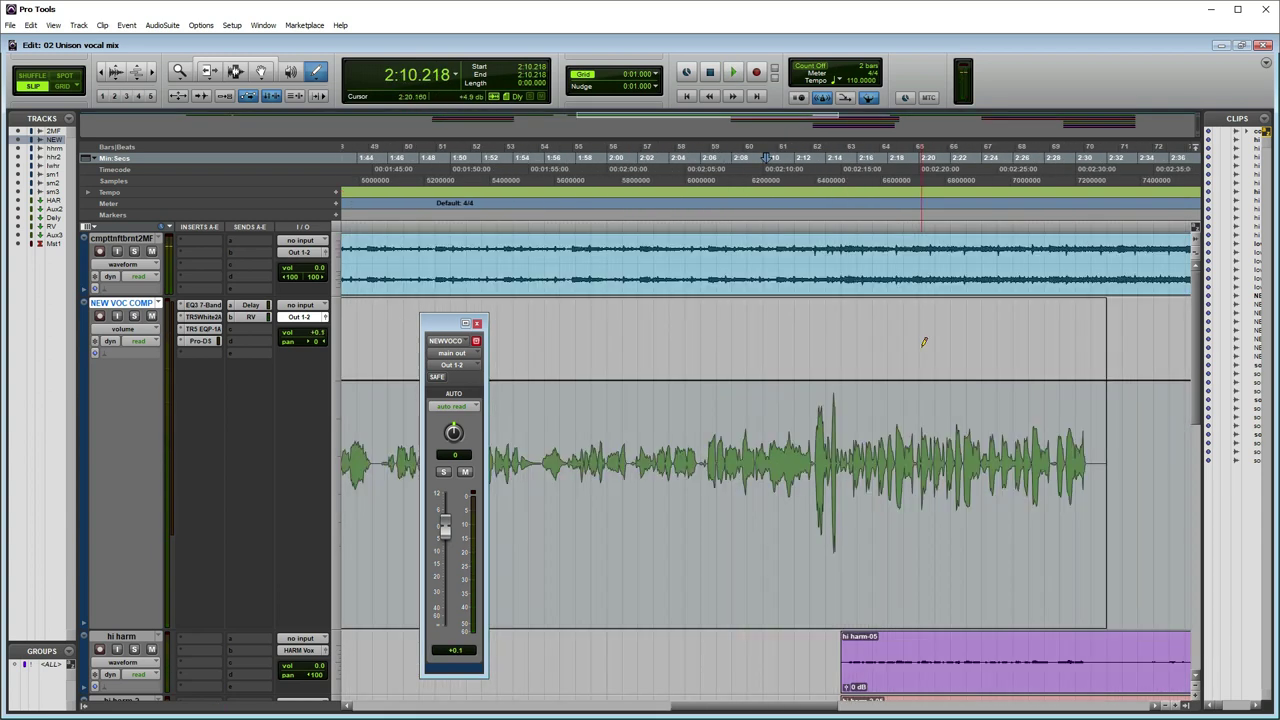
{"action": "key", "text": "space"}
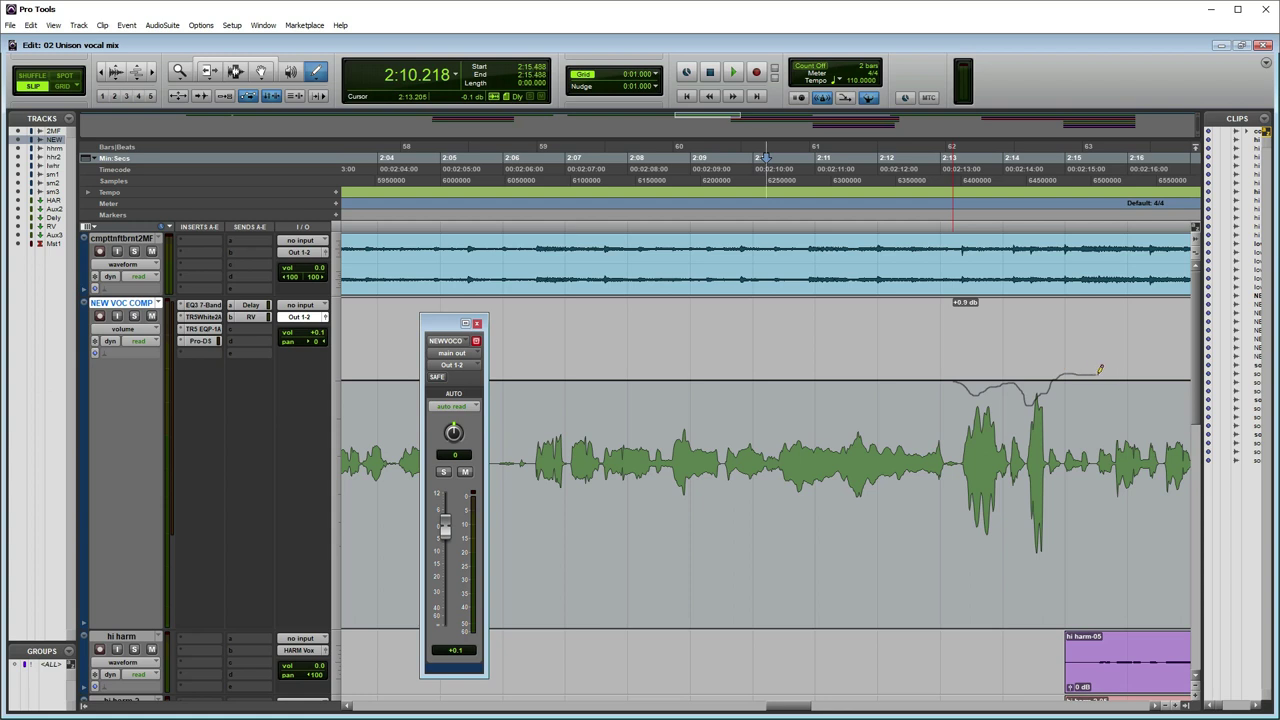
{"action": "left_click_drag", "start_coordinate": [1162, 375], "coordinate": [1165, 377]}
{"action": "key", "text": "space"}
{"action": "key", "text": "r"}
{"action": "key", "text": "r"}
{"action": "key", "text": "r"}
{"action": "key", "text": "t"}
{"action": "key", "text": "t"}
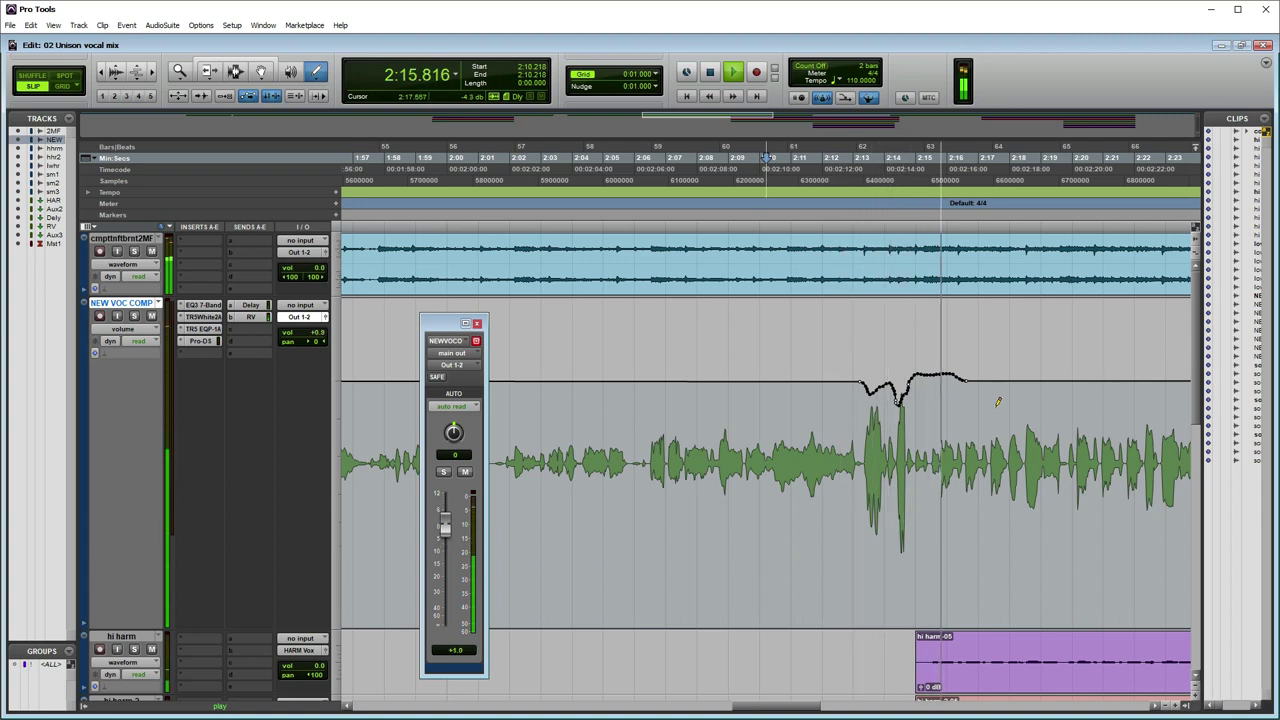
Step: Draw a small volume dip on the vocal near 2:18.5 and play back from about 2:10.2
{"action": "key", "text": "r"}
{"action": "key", "text": "r"}
{"action": "key", "text": "r"}
{"action": "key", "text": "t"}
{"action": "key", "text": "t"}
{"action": "key", "text": "t"}
{"action": "key", "text": "space"}
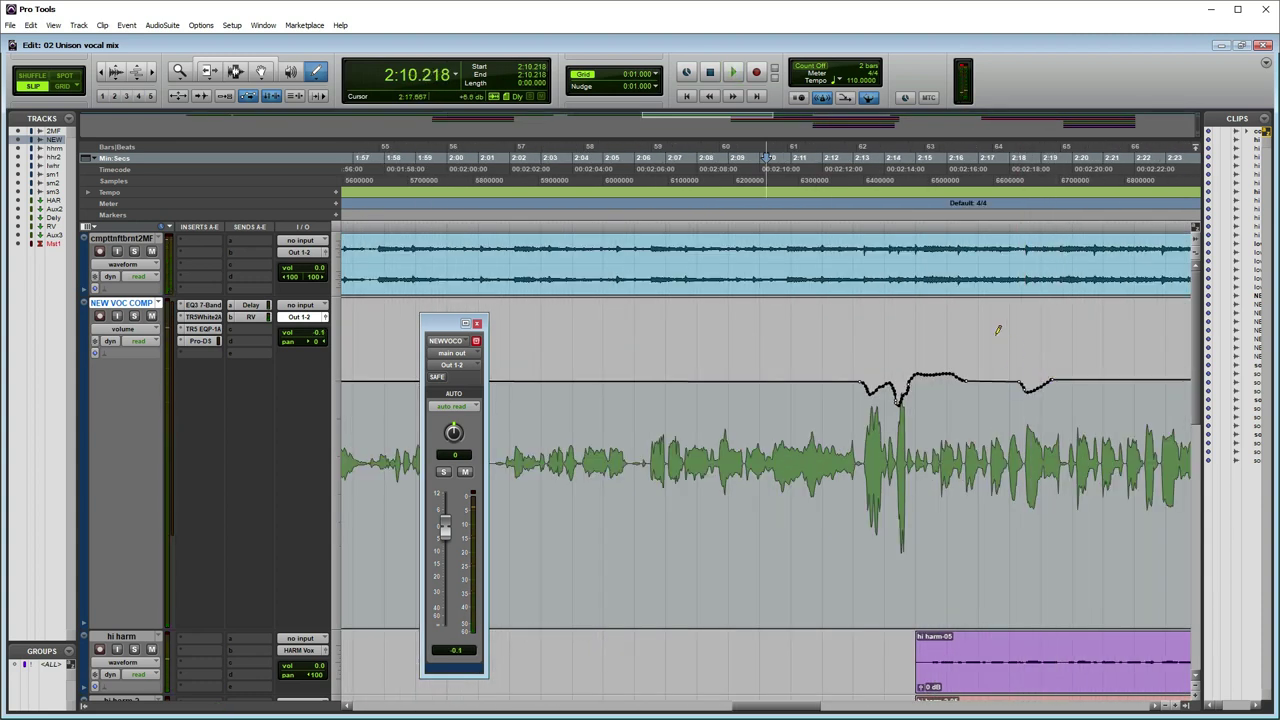
{"action": "key", "text": "space"}
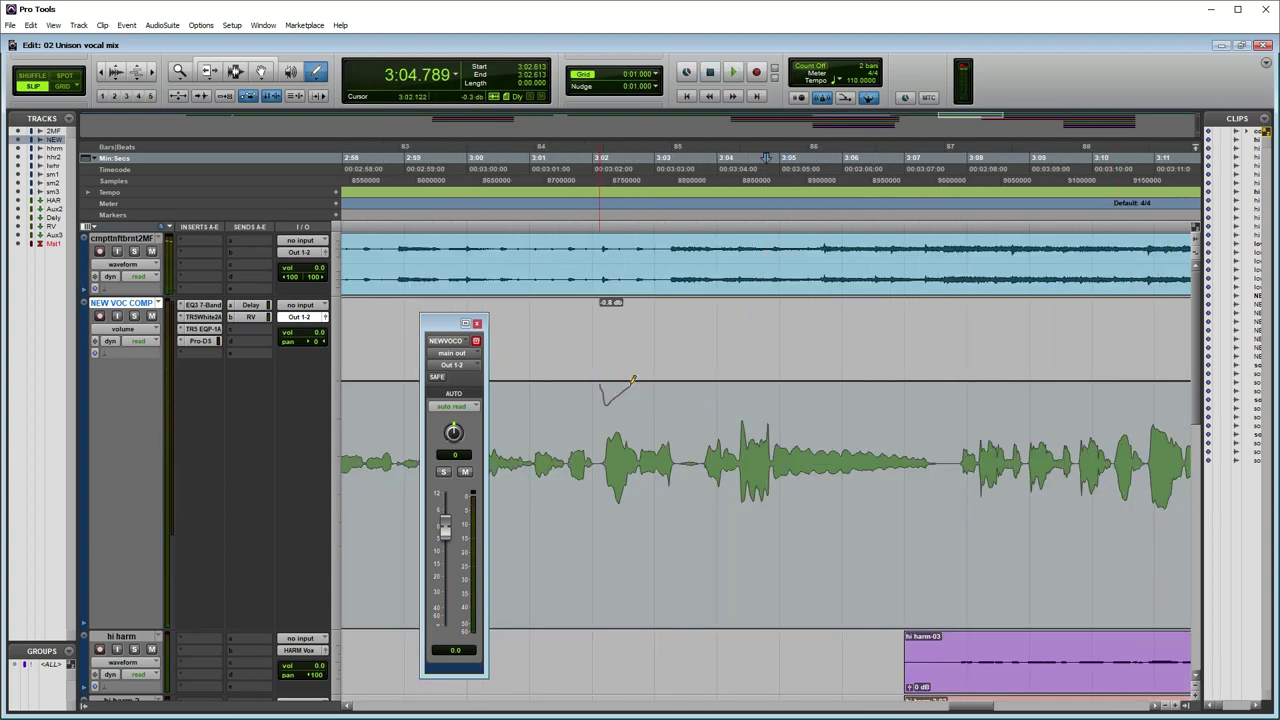
Step: Draw a short volume dip near 3:02 and a longer one over the held note from about 3:04.4 to 3:07
{"action": "left_click_drag", "start_coordinate": [642, 377], "coordinate": [642, 377]}
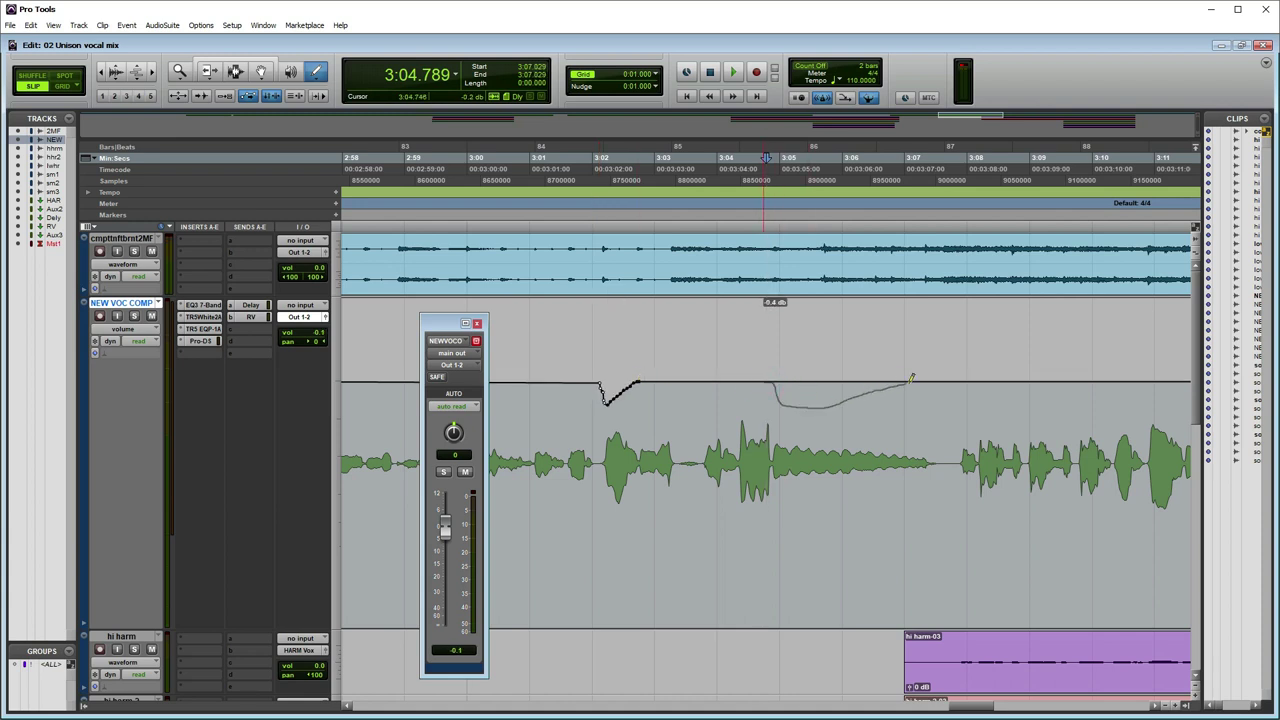
{"action": "left_click_drag", "start_coordinate": [911, 379], "coordinate": [911, 380]}
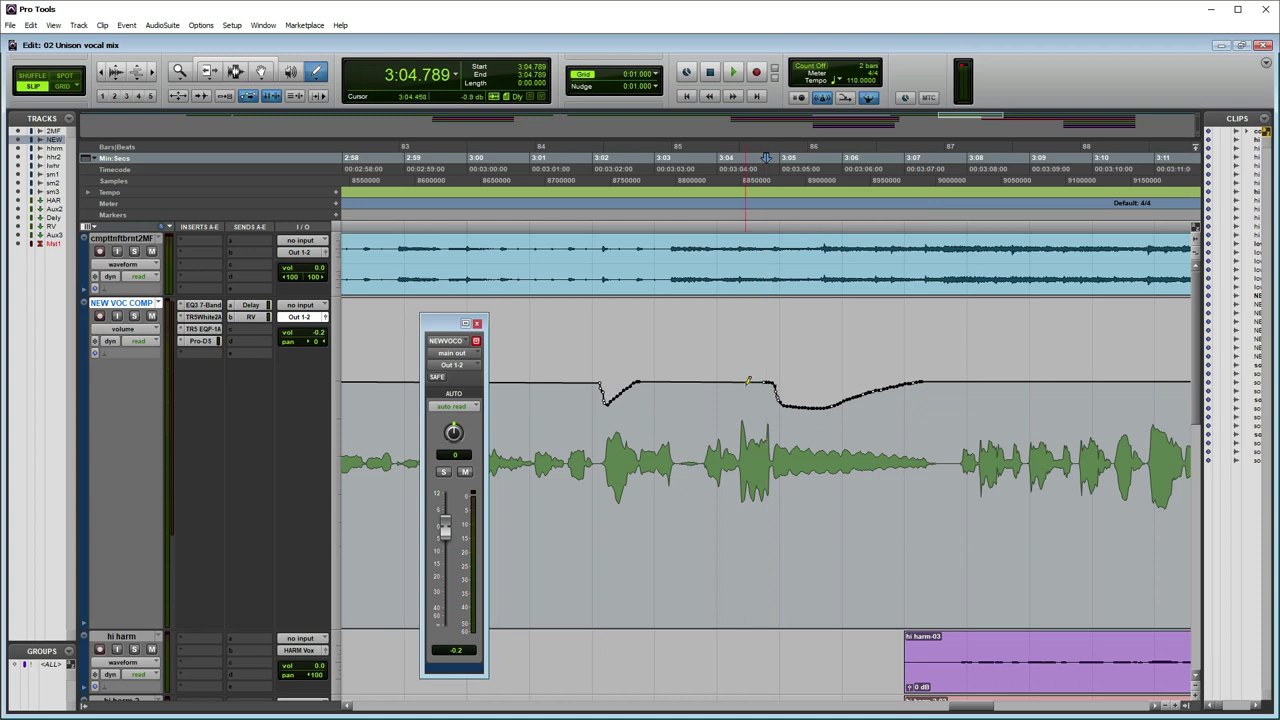
{"action": "left_click_drag", "start_coordinate": [777, 394], "coordinate": [748, 382]}
Step: Audition the vocal from about 2:58.5 and redraw the long dip after 3:04.4 with a shallower, smoother curve
{"action": "left_click", "coordinate": [374, 170]}
{"action": "key", "text": "space"}
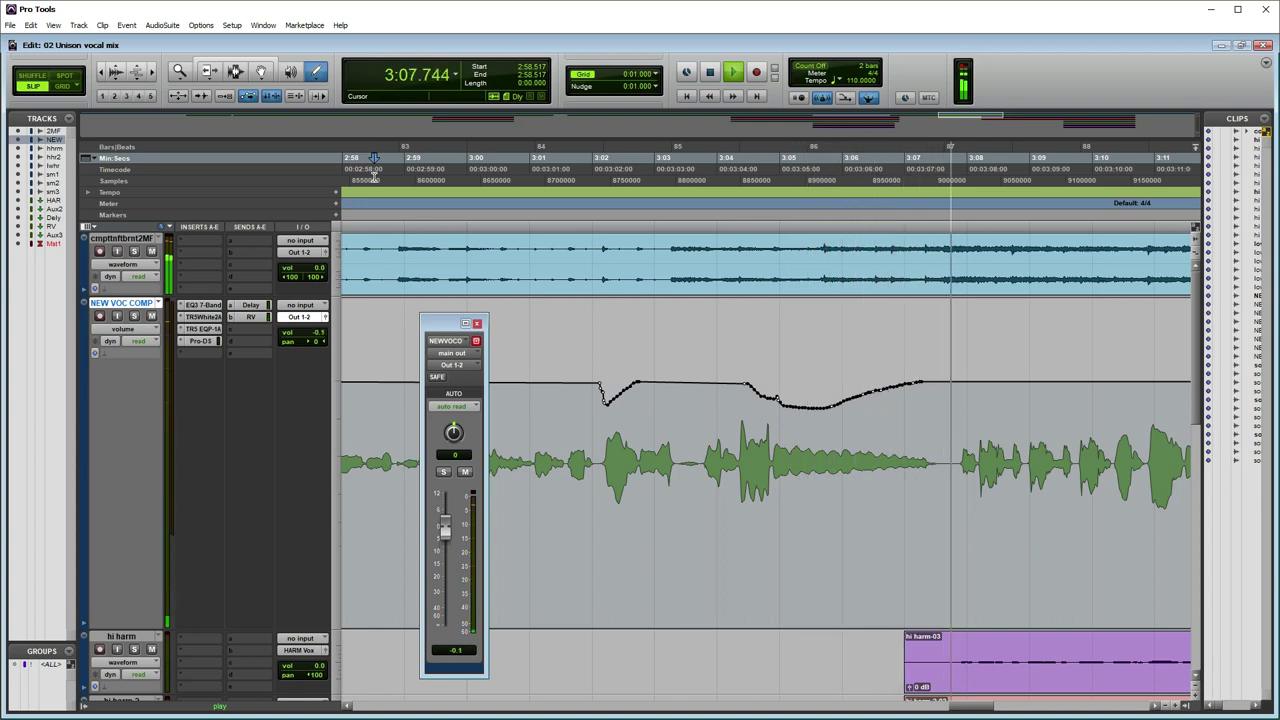
{"action": "key", "text": "space"}
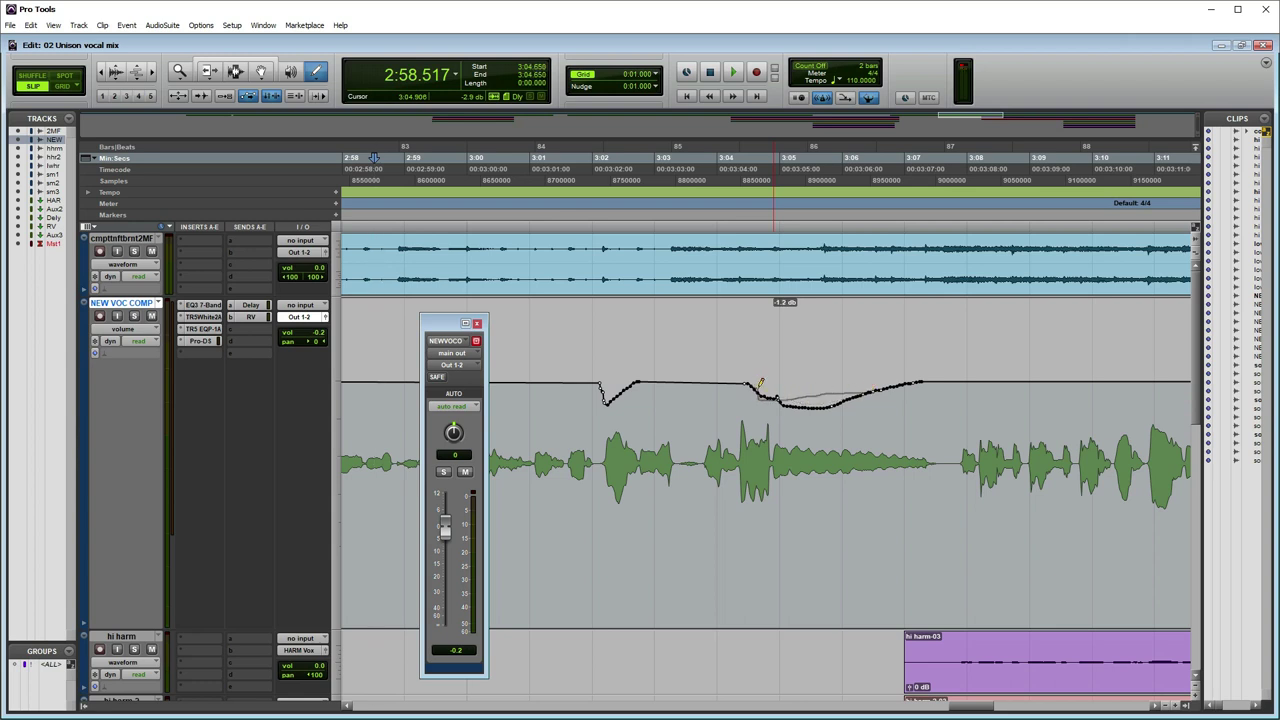
{"action": "left_click_drag", "start_coordinate": [778, 392], "coordinate": [748, 384]}
{"action": "key", "text": "space"}
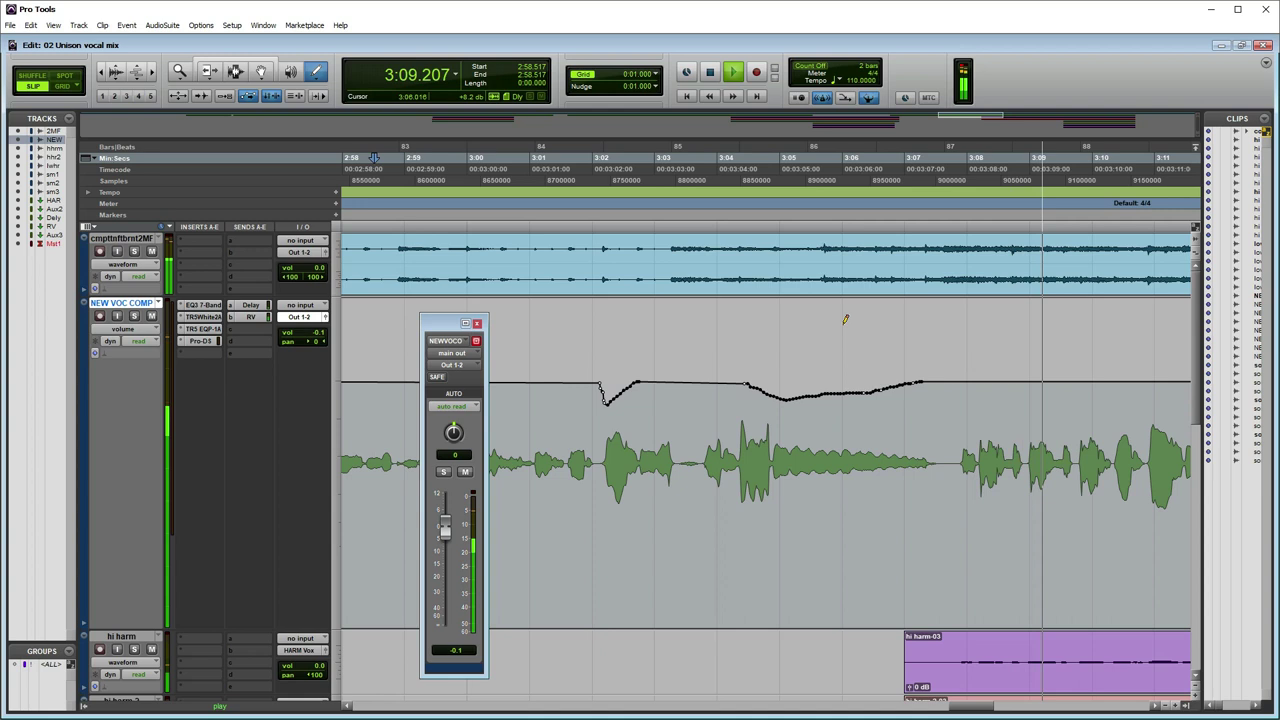
Step: Listen through the final vocal section from about 3:09 and examine the volume automation curve across the arrangement
{"action": "scroll", "coordinate": [770, 332], "scroll_direction": "down", "scroll_amount": 2}
{"action": "key", "text": "r"}
{"action": "key", "text": "r"}
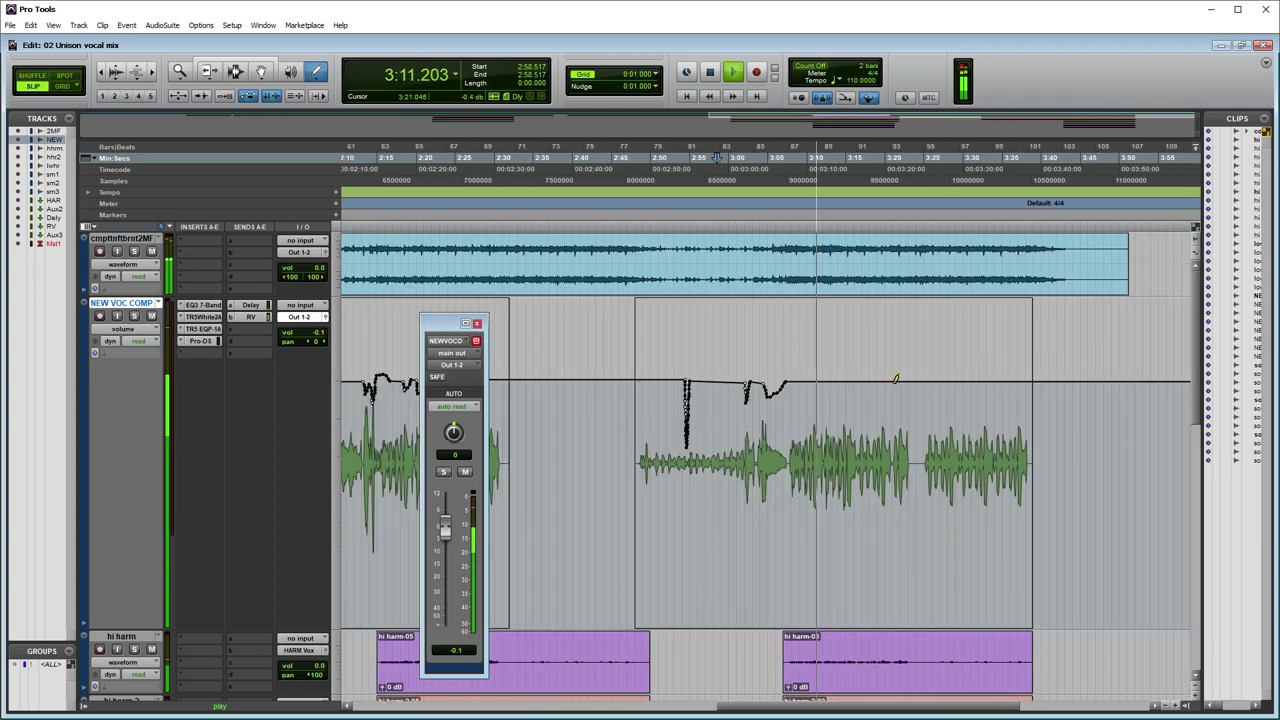
{"action": "key", "text": "t"}
{"action": "key", "text": "r"}
{"action": "key", "text": "r"}
{"action": "key", "text": "r"}
{"action": "key", "text": "t"}
{"action": "key", "text": "t"}
{"action": "key", "text": "t"}
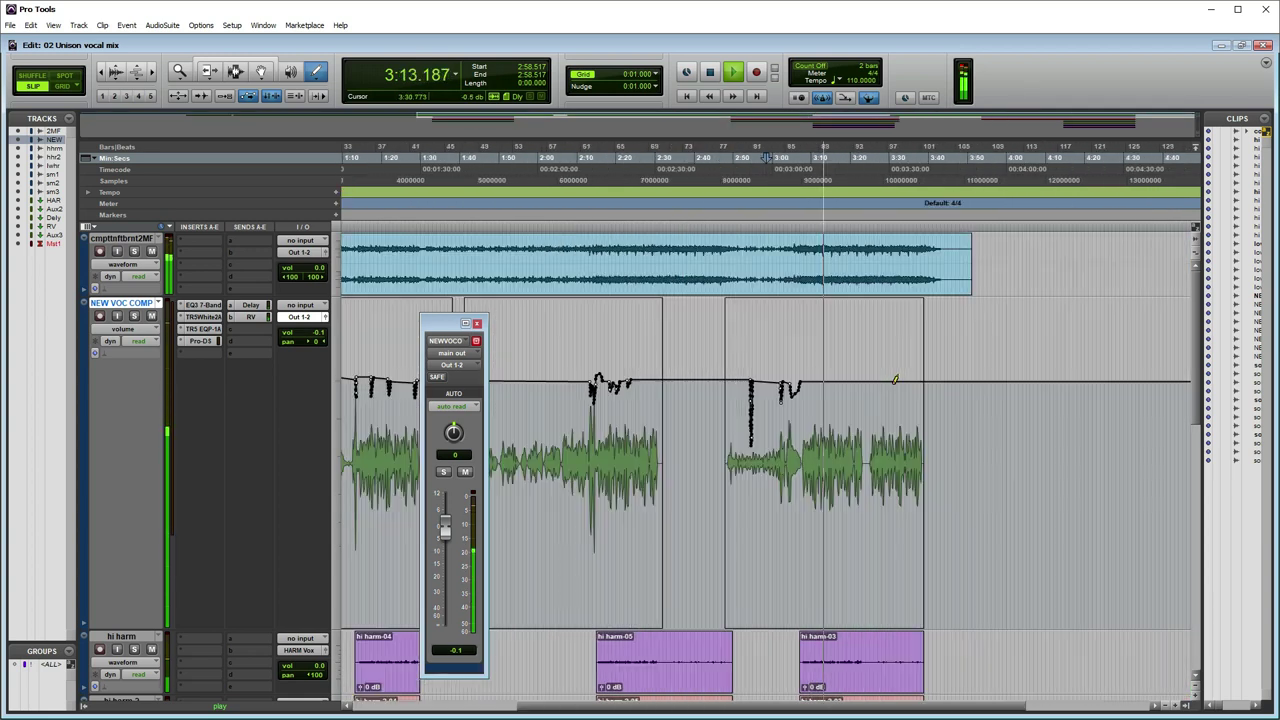
{"action": "key", "text": "r"}
{"action": "scroll", "coordinate": [892, 385], "scroll_direction": "down", "scroll_amount": 2}
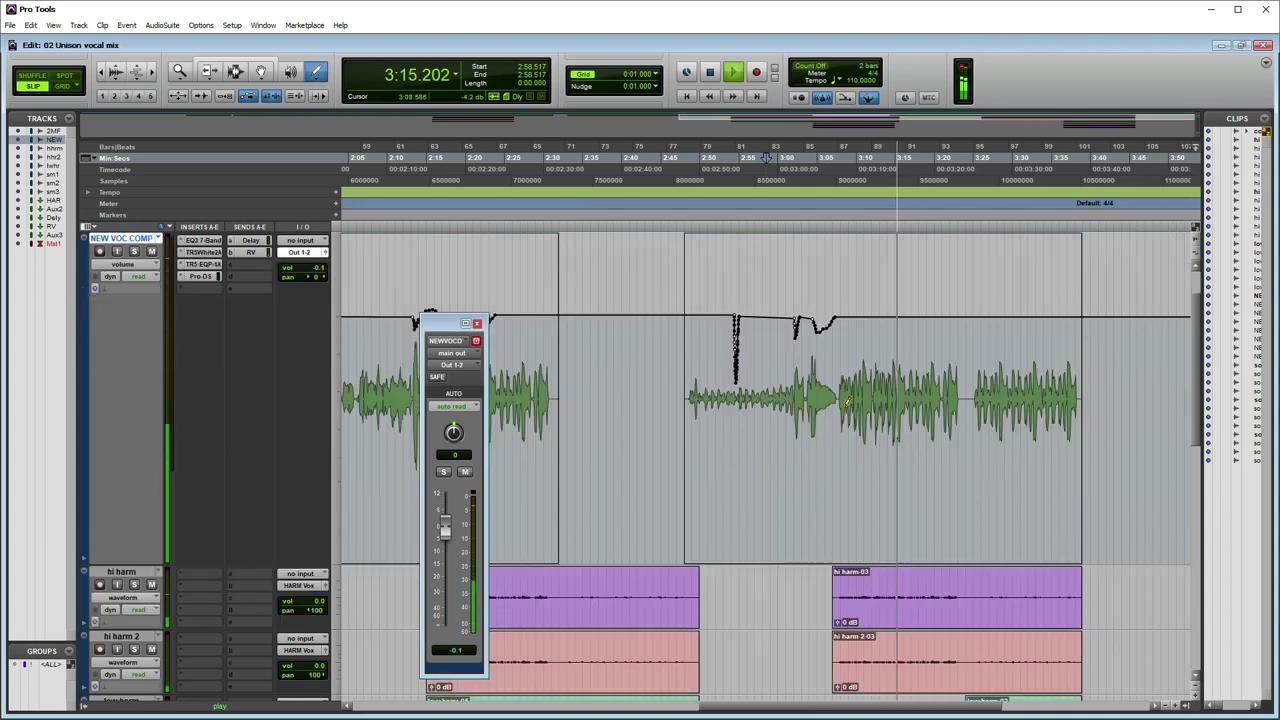
{"action": "key", "text": "r"}
{"action": "key", "text": "t"}
{"action": "key", "text": "t"}
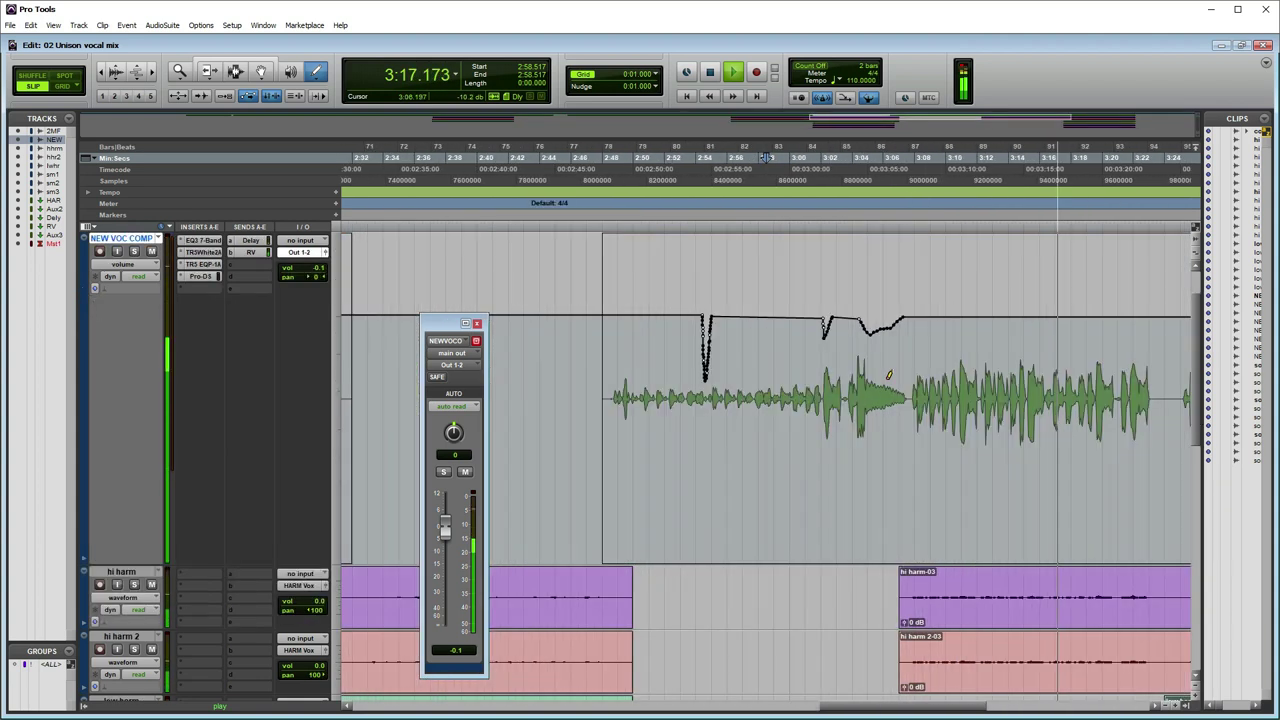
{"action": "key", "text": "r"}
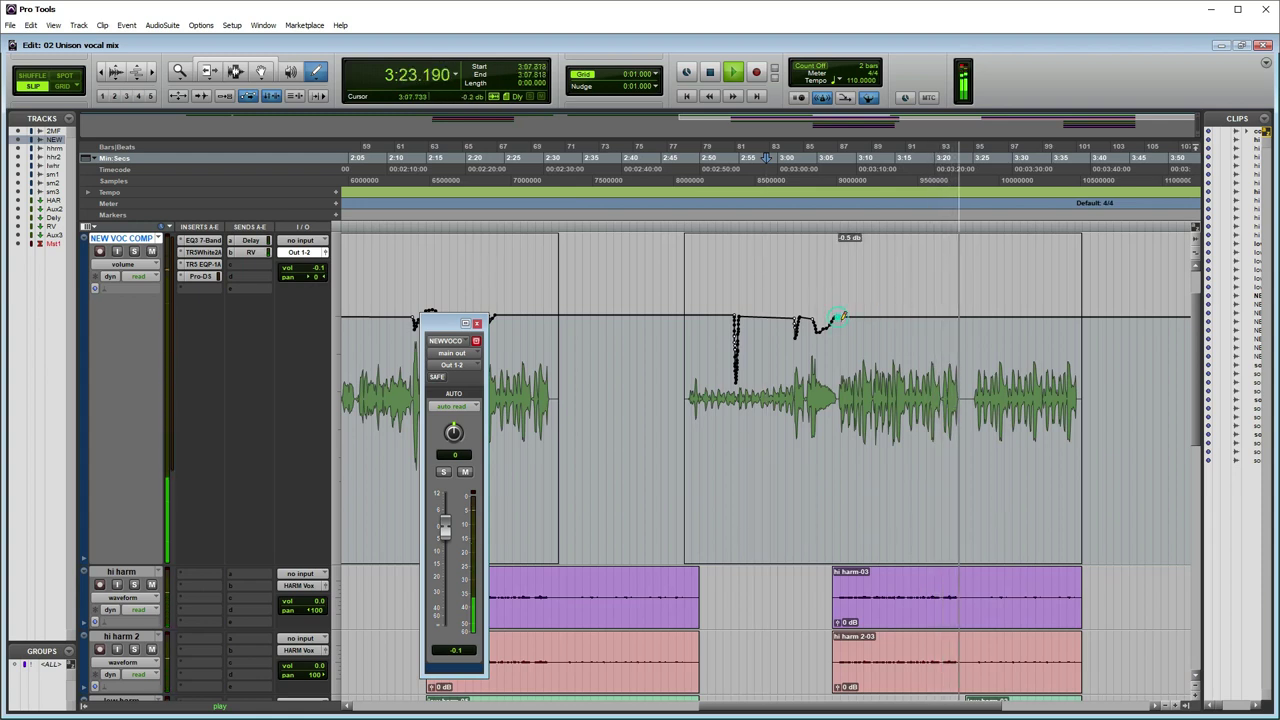
Step: Try lowering the vocal volume to about -1.4 dB from about 3:08 onward, auditioning from about 3:06.1
{"action": "left_click_drag", "start_coordinate": [849, 317], "coordinate": [845, 316]}
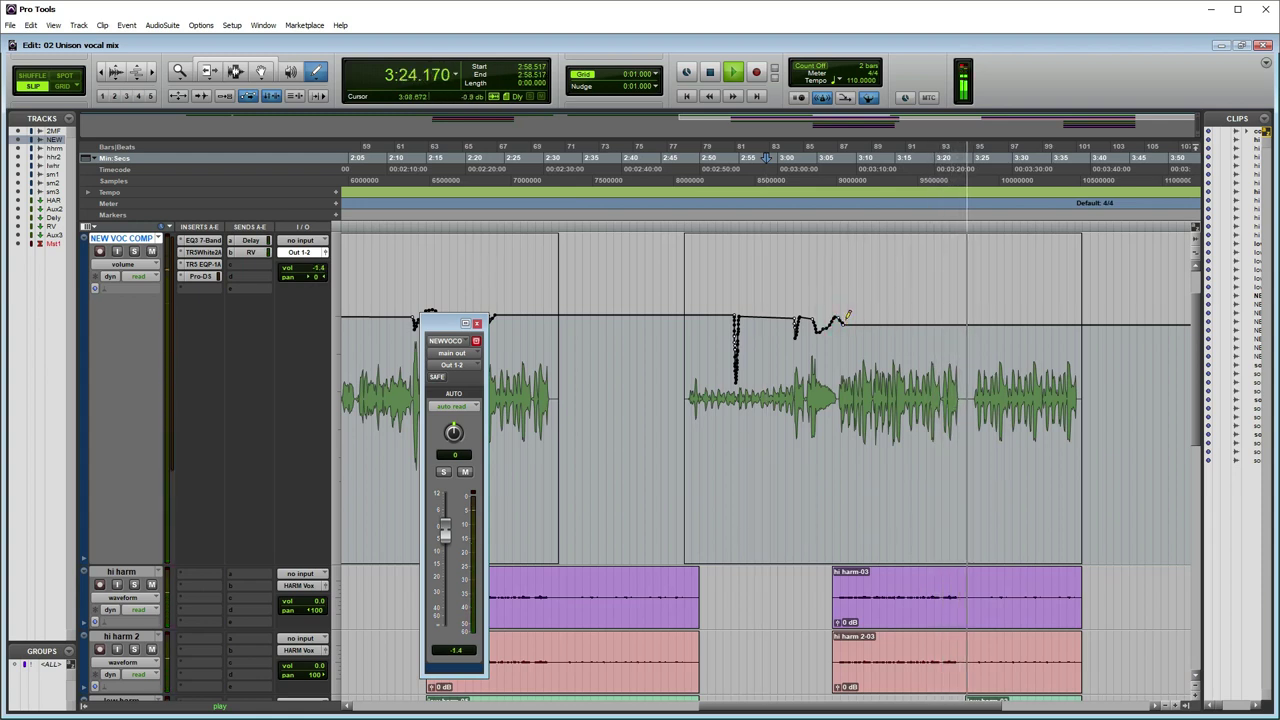
{"action": "key", "text": "space"}
{"action": "left_click", "coordinate": [825, 208]}
{"action": "key", "text": "space"}
{"action": "key", "text": "ctrl+bracketright"}
{"action": "key", "text": "ctrl+bracketright"}
{"action": "key", "text": "ctrl+bracketright"}
{"action": "key", "text": "ctrl+bracketright"}
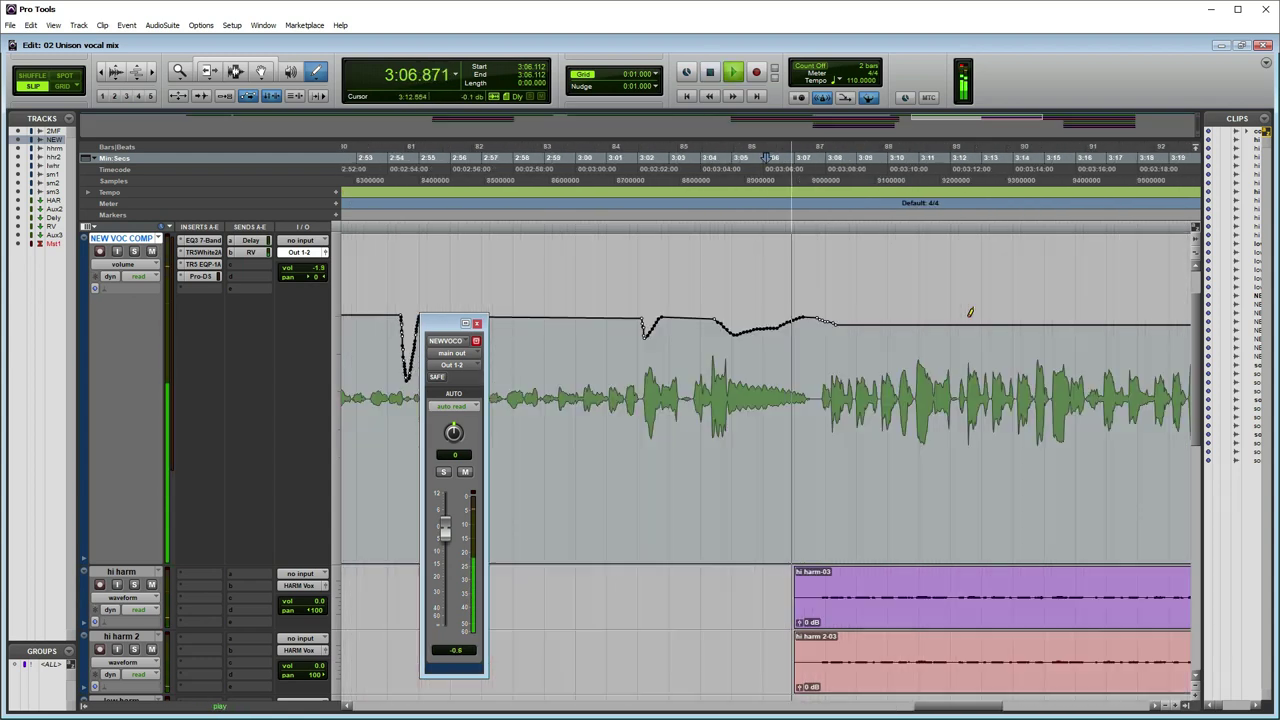
{"action": "key", "text": "ctrl+bracketleft"}
{"action": "key", "text": "space"}
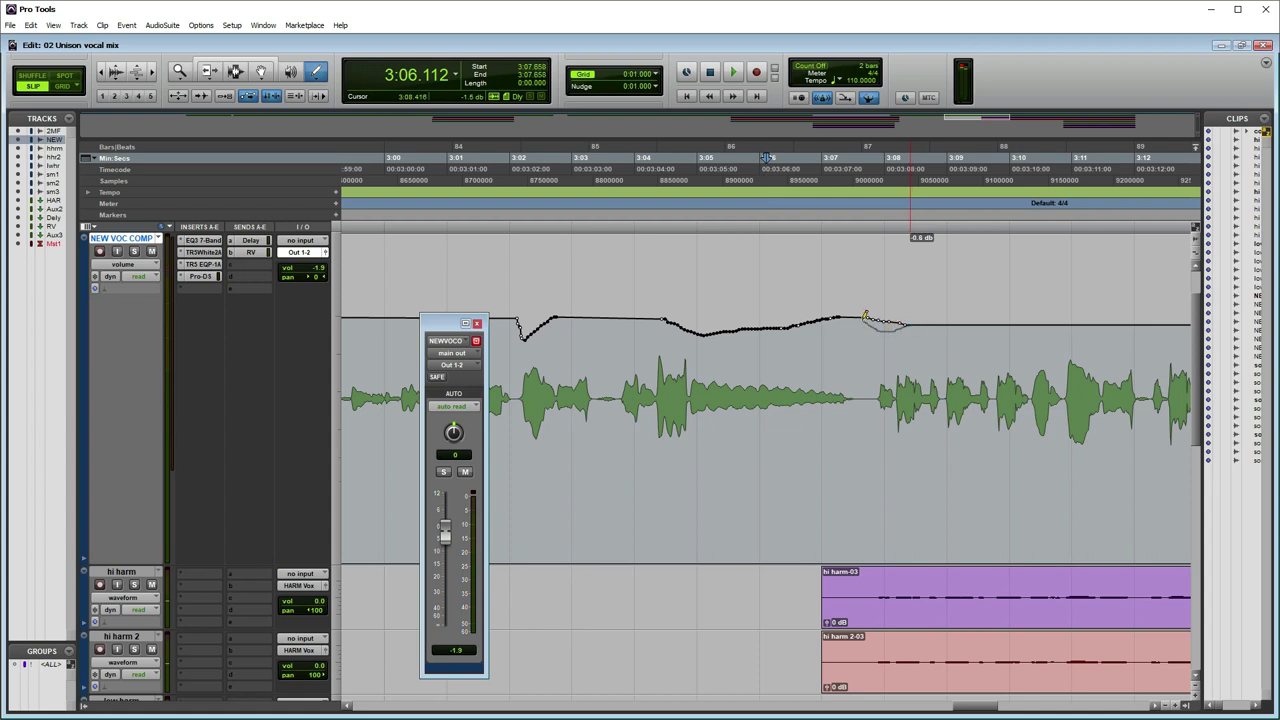
Step: Try a small extra volume dip between about 3:07.6 and 3:08.4, auditioning from about 3:06.1
{"action": "left_click_drag", "start_coordinate": [860, 317], "coordinate": [920, 323]}
{"action": "key", "text": "space"}
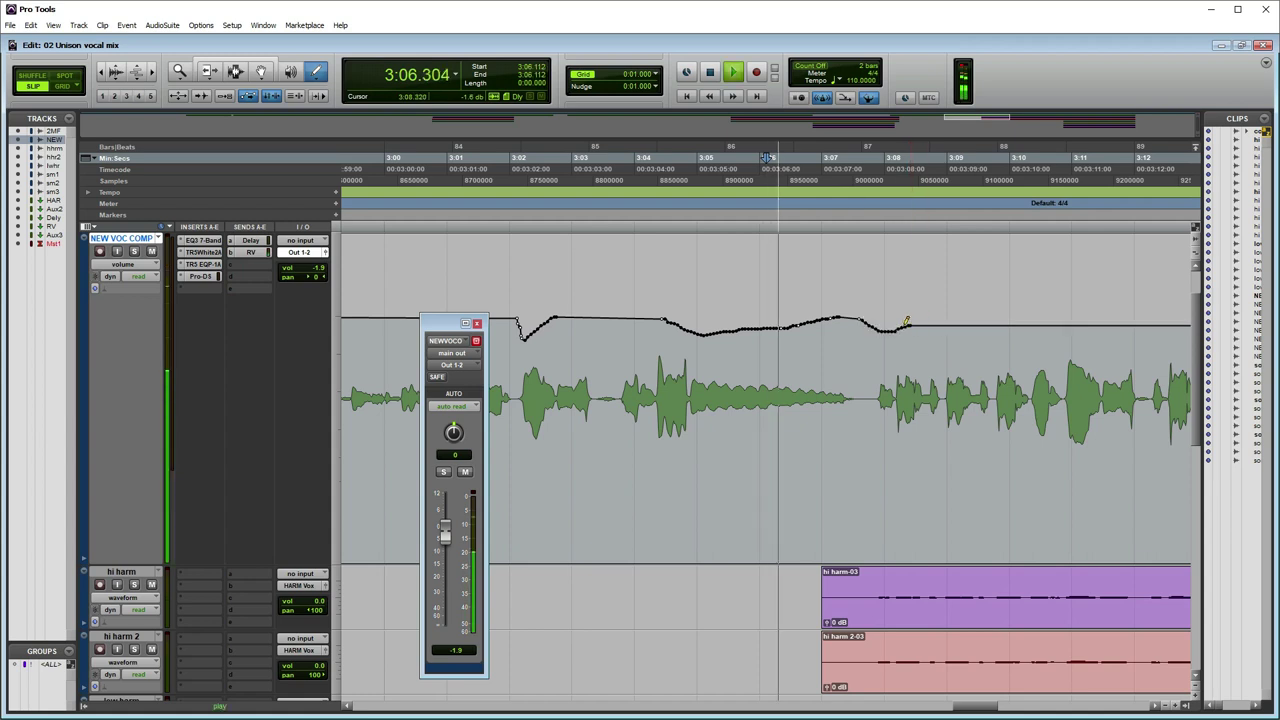
{"action": "key", "text": "ctrl+bracketleft"}
{"action": "key", "text": "ctrl+bracketleft"}
{"action": "key", "text": "ctrl+bracketleft"}
{"action": "key", "text": "ctrl+bracketleft"}
{"action": "key", "text": "ctrl+bracketright"}
{"action": "key", "text": "ctrl+bracketright"}
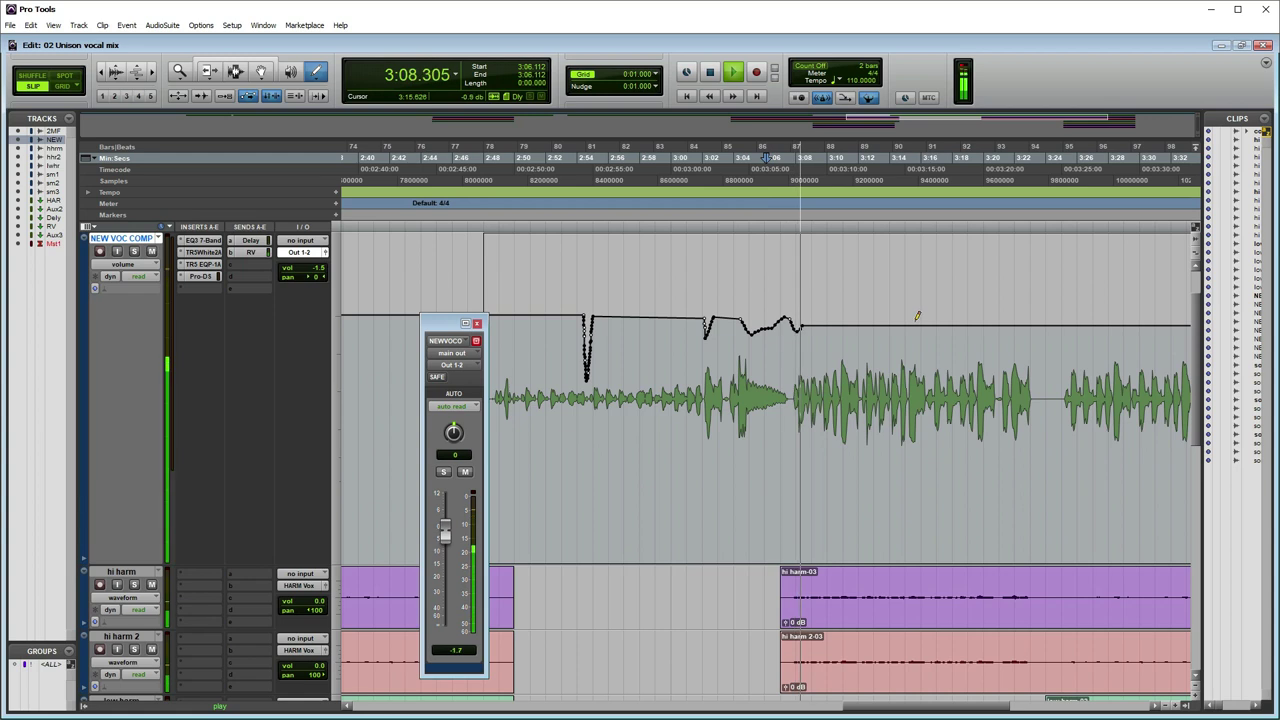
{"action": "key", "text": "ctrl+bracketright"}
{"action": "key", "text": "ctrl+bracketright"}
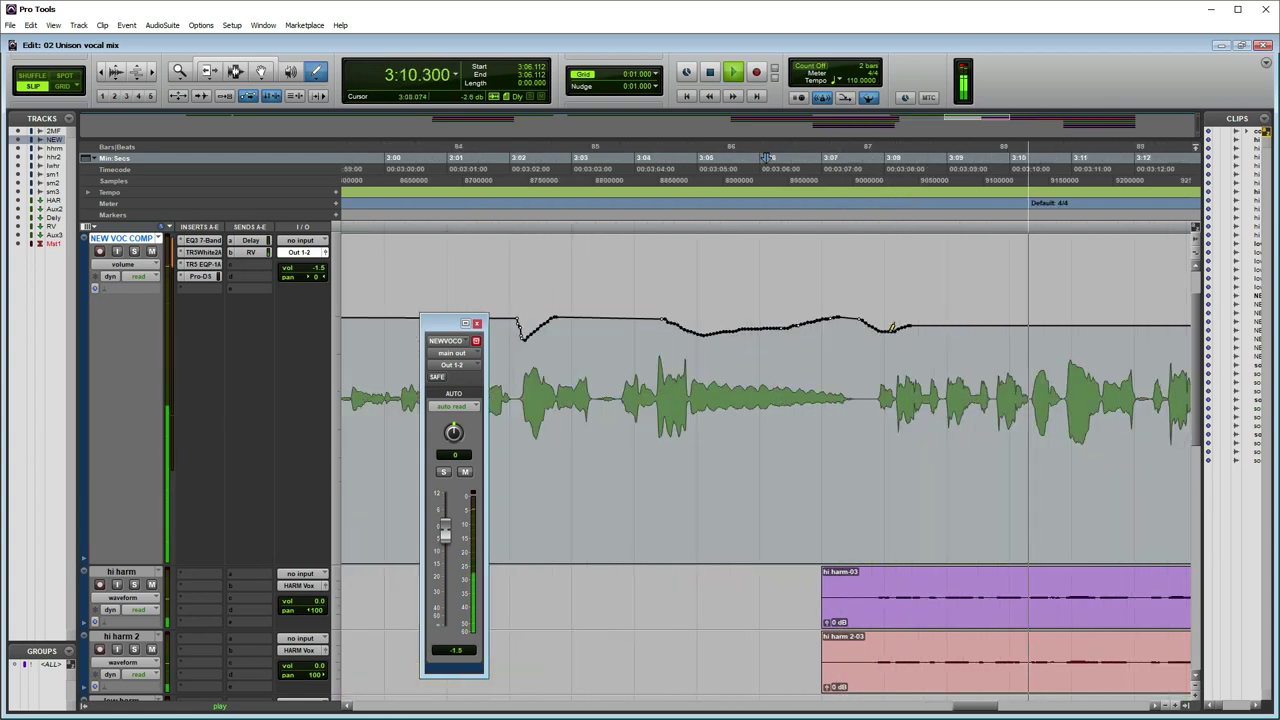
{"action": "key", "text": "space"}
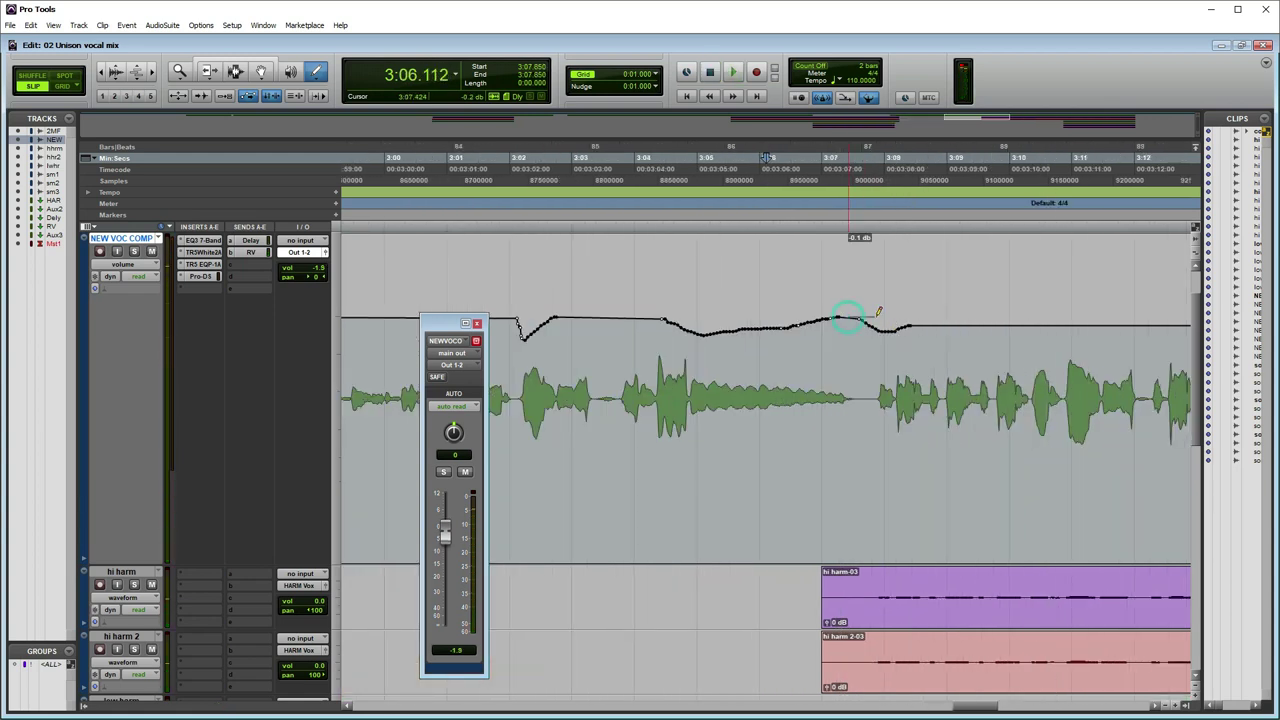
Step: Redraw the transition to hold level until about 3:08, drop to about -2.1 dB onward, and play from about 3:06.1
{"action": "left_click_drag", "start_coordinate": [915, 325], "coordinate": [919, 329]}
{"action": "key", "text": "space"}
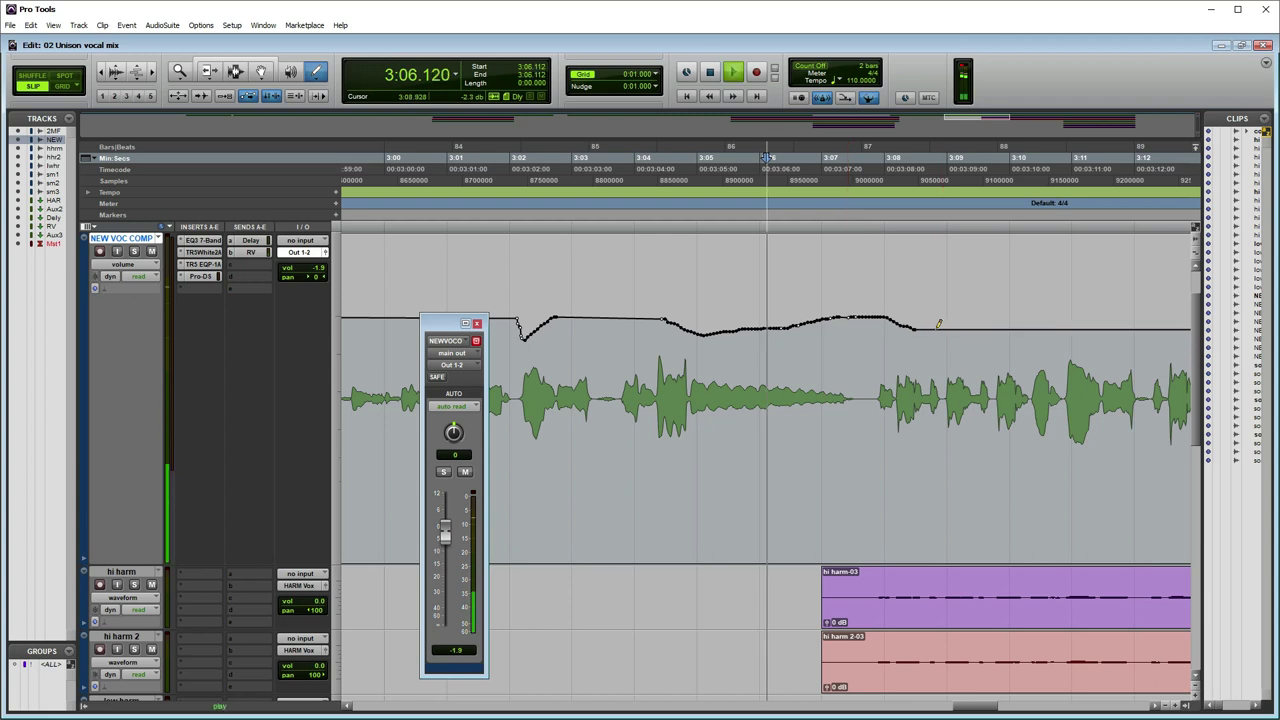
{"action": "key", "text": "ctrl+bracketleft"}
{"action": "key", "text": "ctrl+bracketleft"}
{"action": "key", "text": "ctrl+bracketleft"}
{"action": "key", "text": "ctrl+bracketright"}
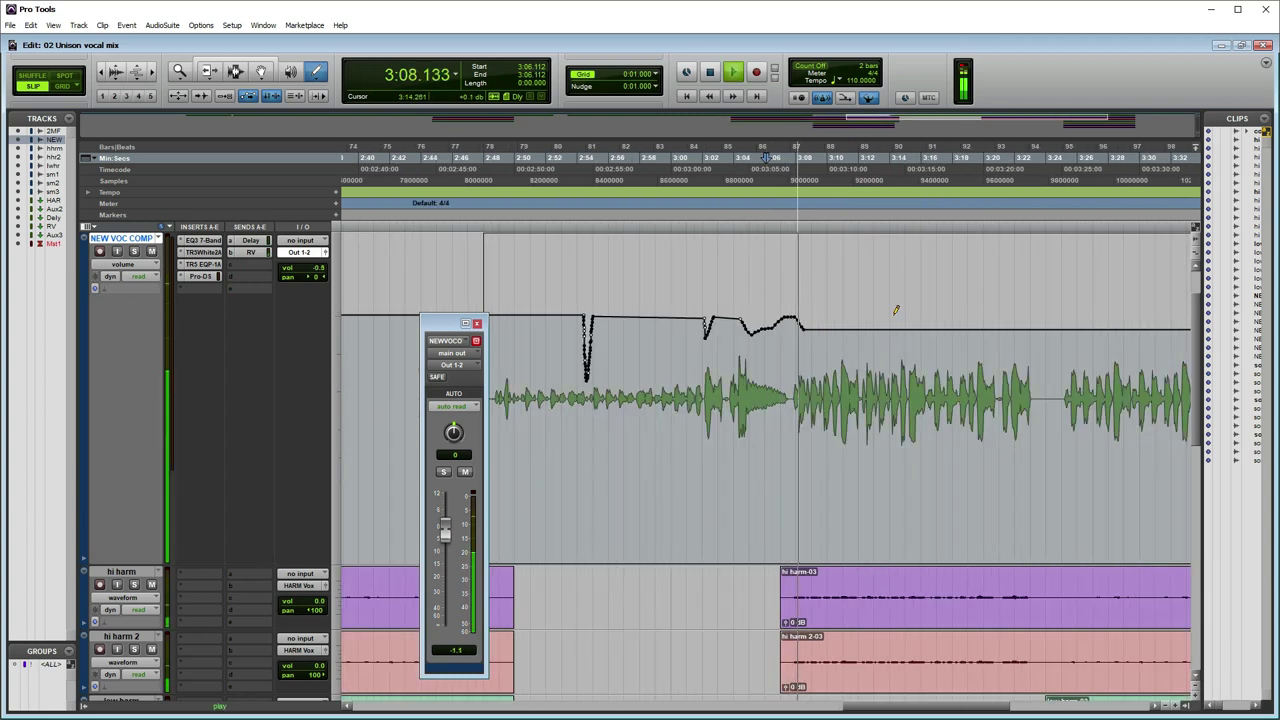
{"action": "key", "text": "ctrl+bracketleft"}
{"action": "key", "text": "ctrl+bracketleft"}
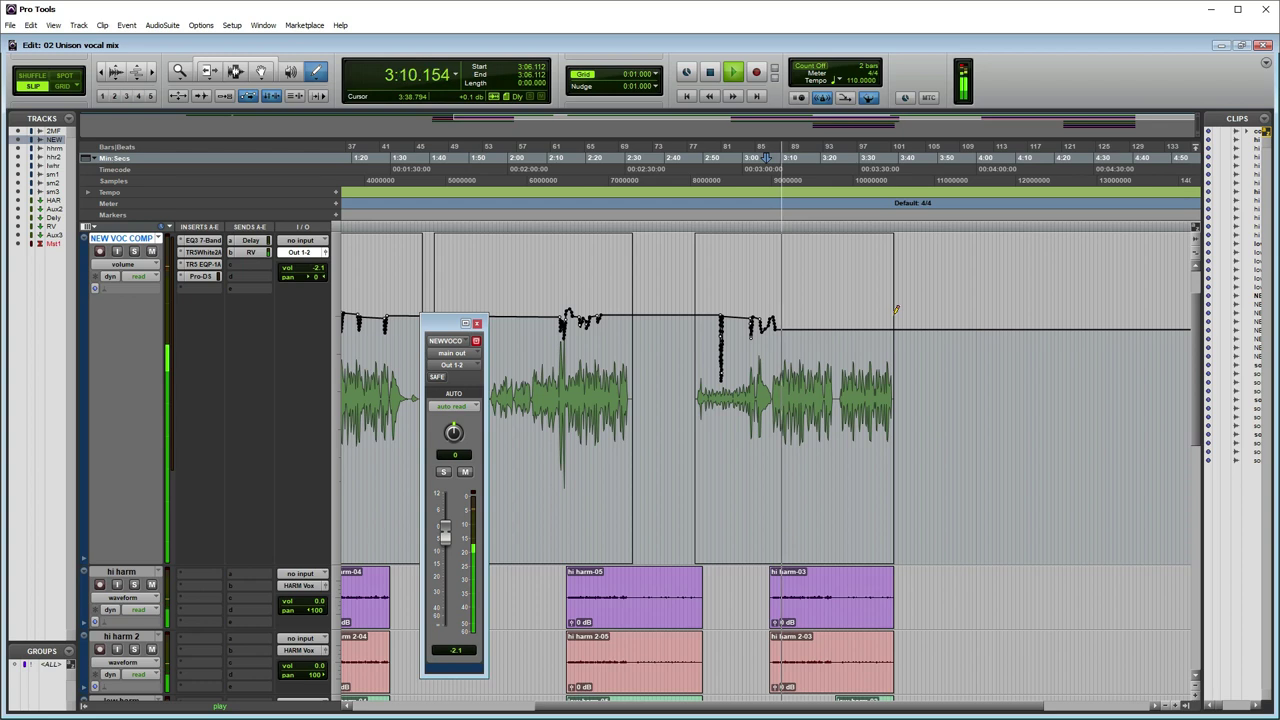
Step: Replay the lowered final vocal section from about 3:06.1 and examine the volume automation across the whole arrangement
{"action": "scroll", "coordinate": [988, 380], "scroll_direction": "down", "scroll_amount": 5}
{"action": "scroll", "coordinate": [990, 378], "scroll_direction": "up", "scroll_amount": 5}
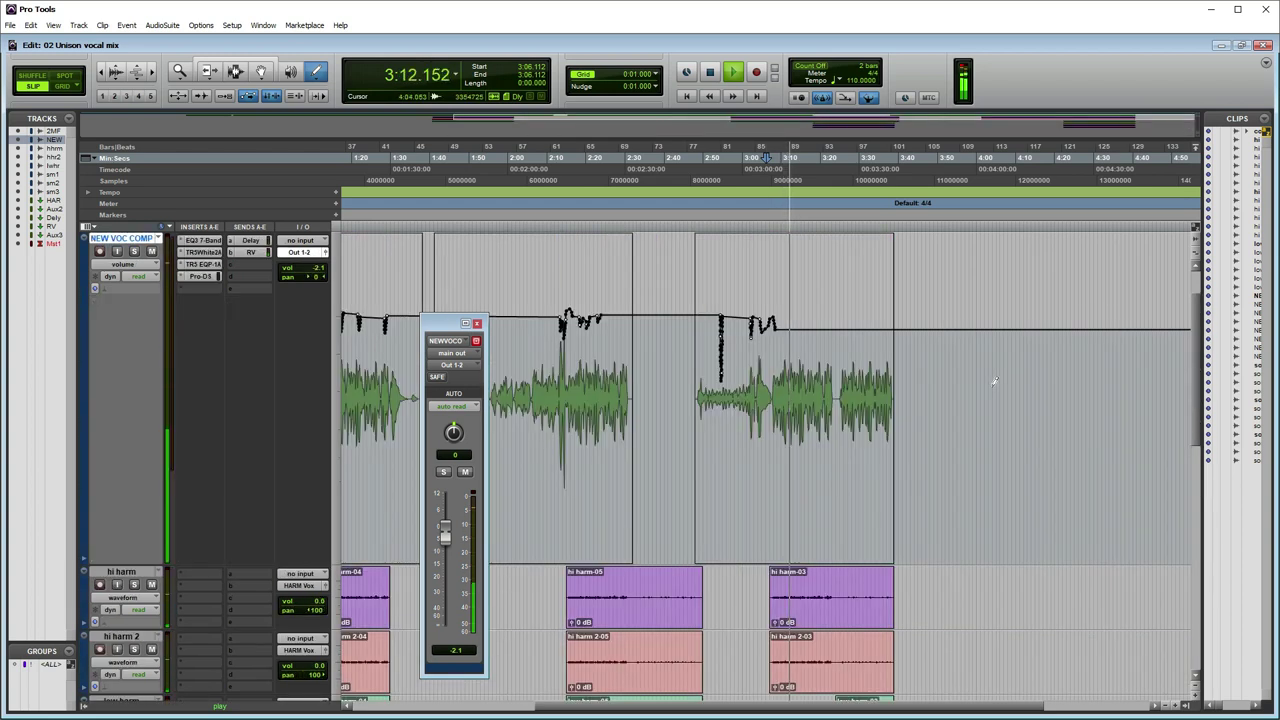
{"action": "key", "text": "ctrl+bracketleft"}
{"action": "key", "text": "ctrl+bracketleft"}
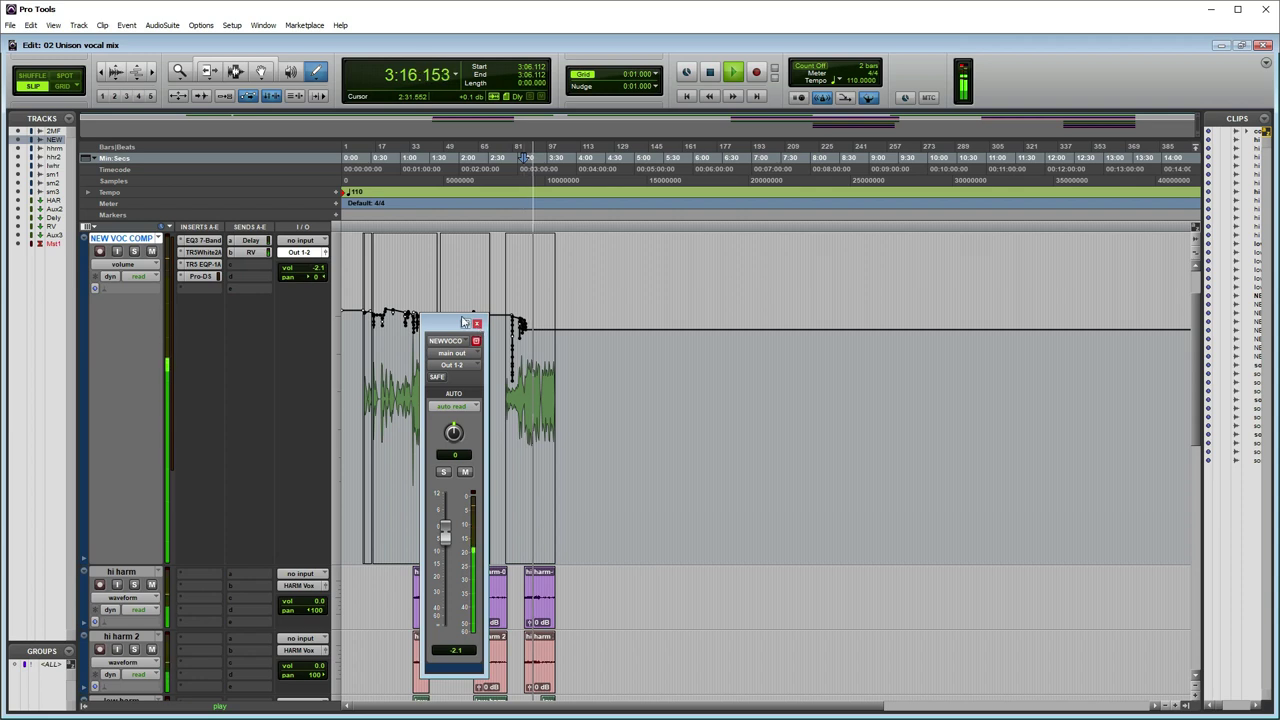
{"action": "key", "text": "space"}
{"action": "key", "text": "space"}
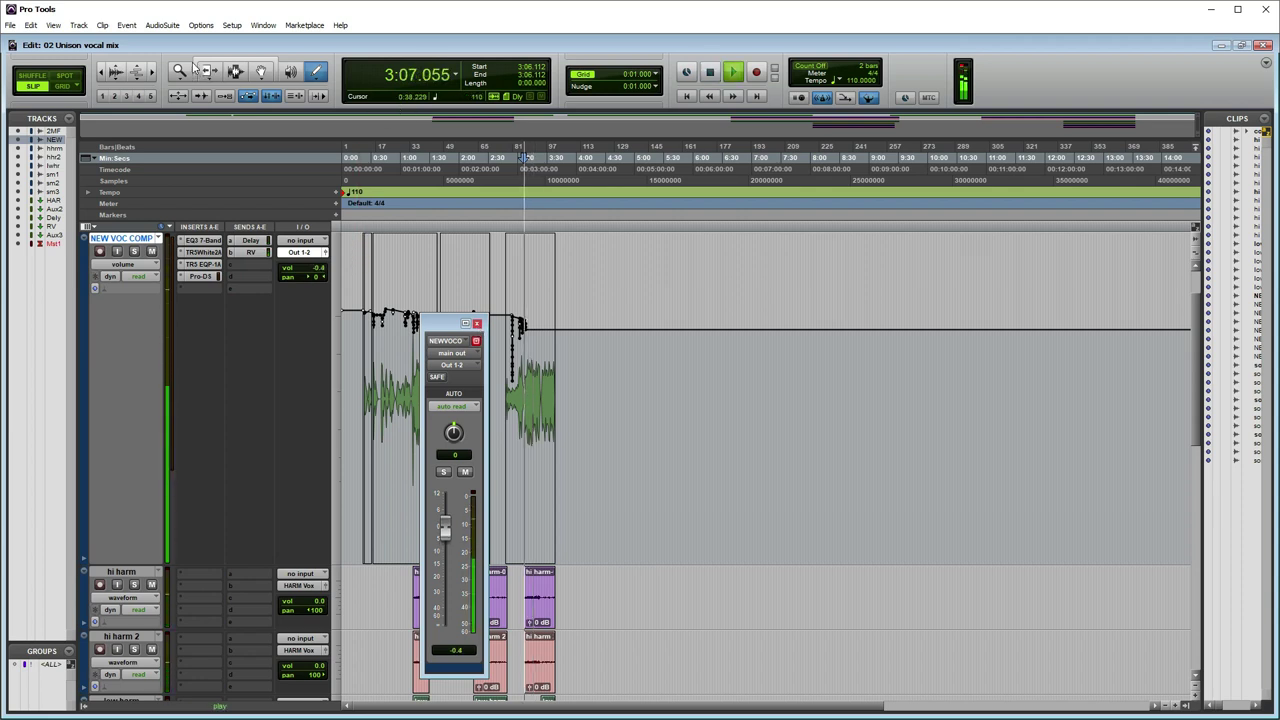
Step: Switch from the Pencil to the Smart Tool and audition the mix from about 0:06.1
{"action": "left_click", "coordinate": [203, 61]}
{"action": "key", "text": "space"}
{"action": "left_click", "coordinate": [347, 228]}
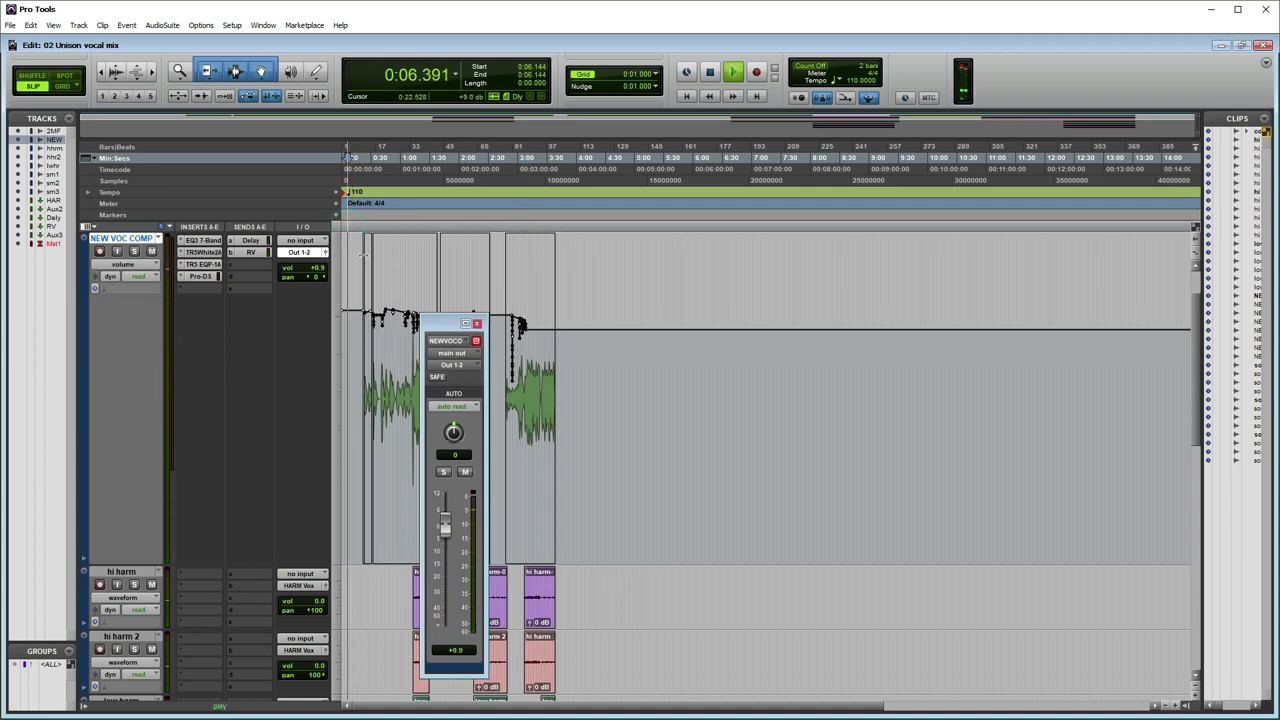
{"action": "key", "text": "ctrl+bracketright"}
{"action": "key", "text": "ctrl+bracketright"}
{"action": "key", "text": "space"}
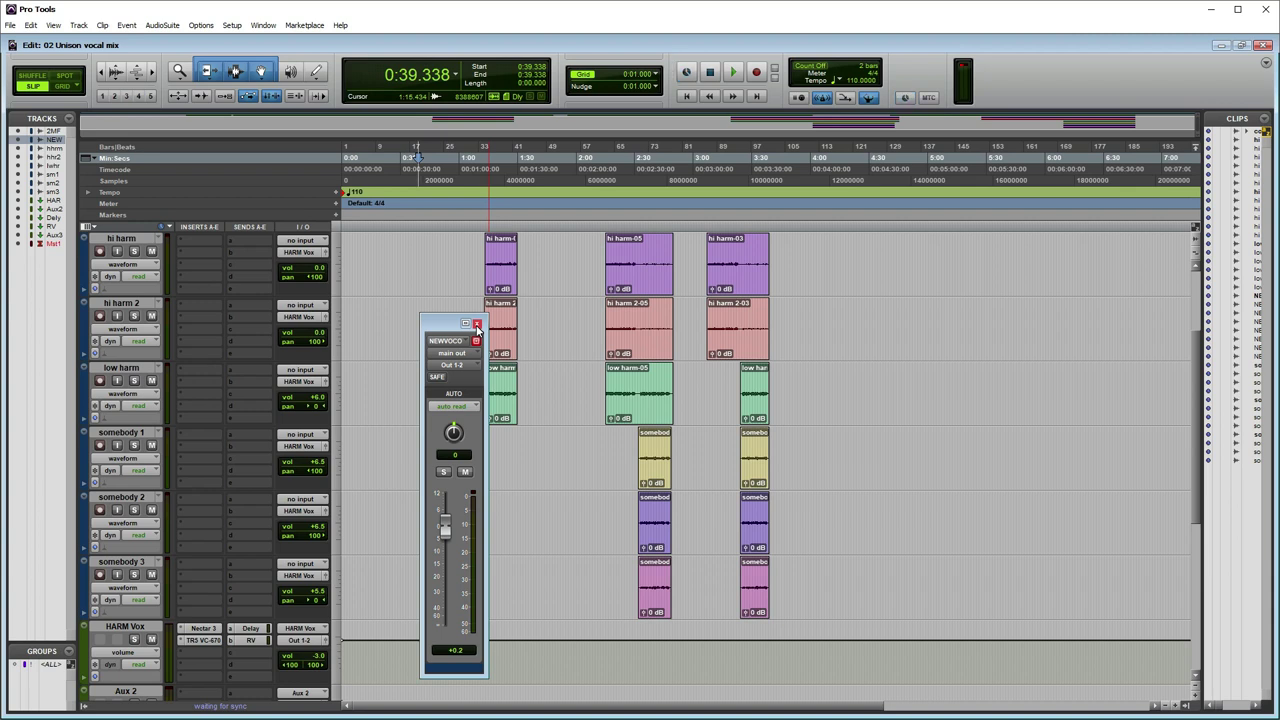
Step: Close the lead vocal's output window and set the playback start at about 1:08.9, just before the first harmony clips
{"action": "left_click", "coordinate": [477, 325]}
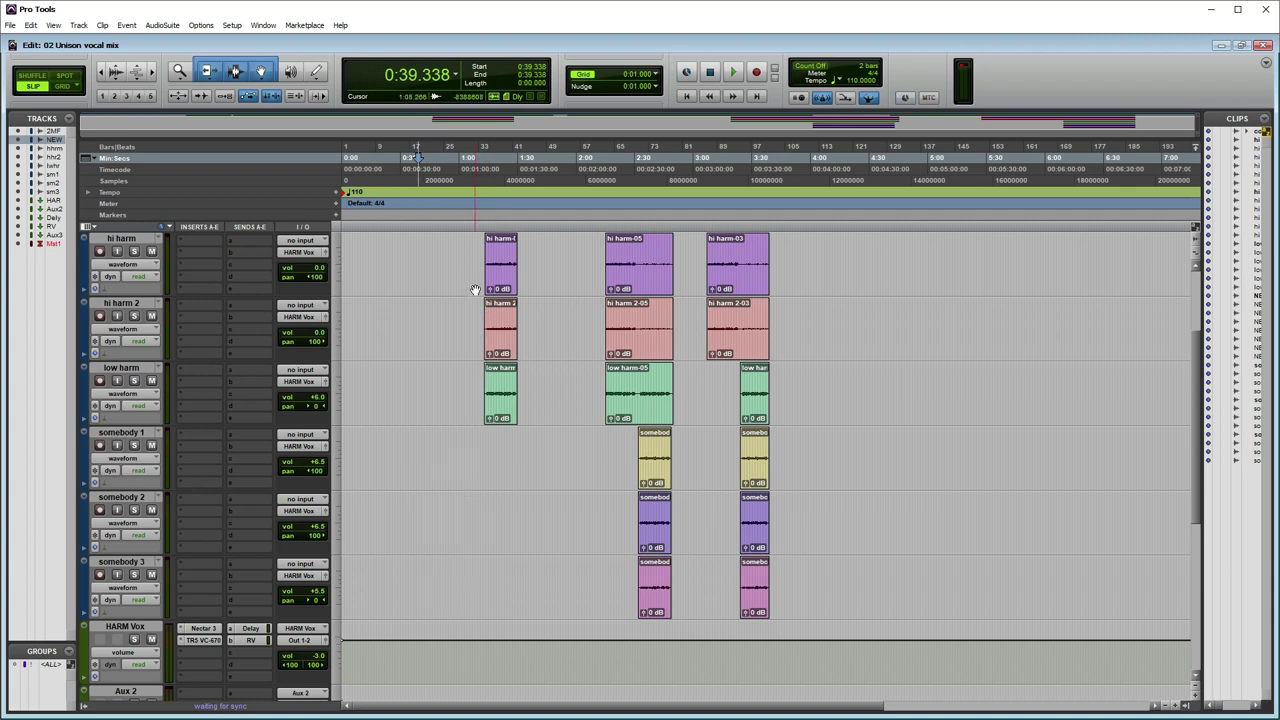
{"action": "key", "text": "ctrl+]"}
{"action": "key", "text": "ctrl+]"}
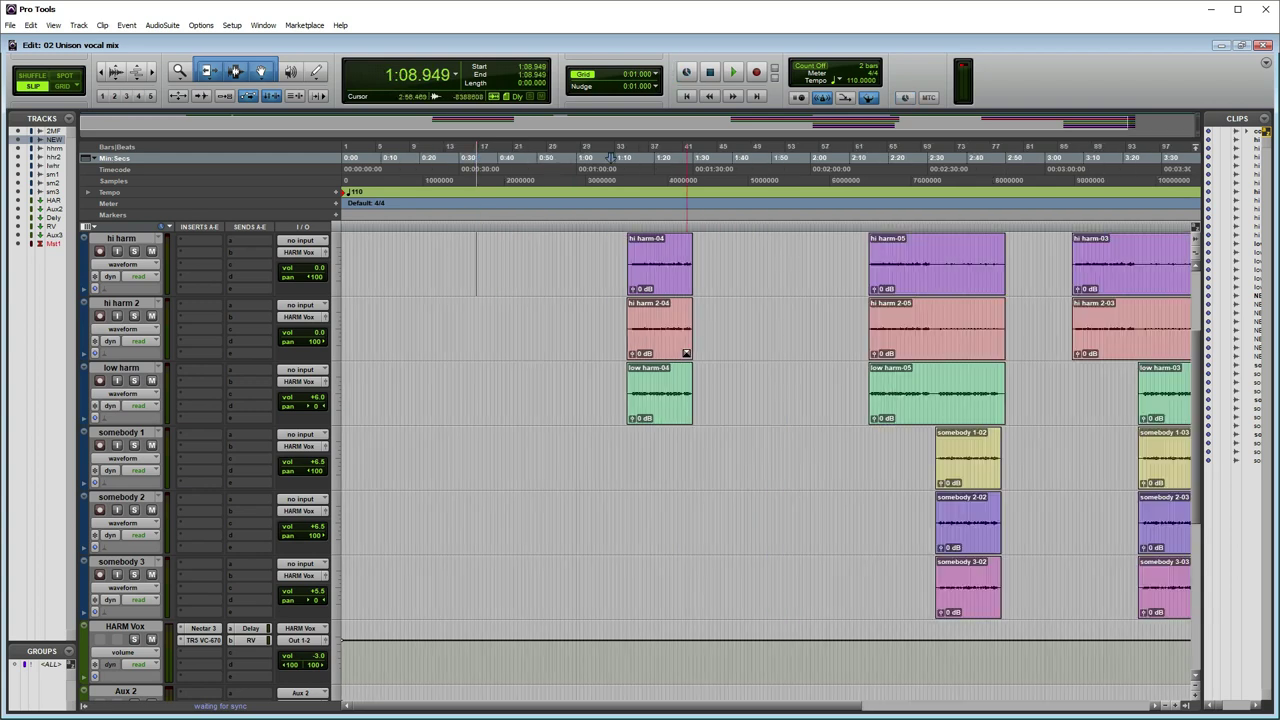
Step: Examine how the harmony and "somebody" clips line up with the lead vocal across the arrangement
{"action": "scroll", "coordinate": [778, 385], "scroll_direction": "up", "scroll_amount": 2}
{"action": "key", "text": "ctrl+["}
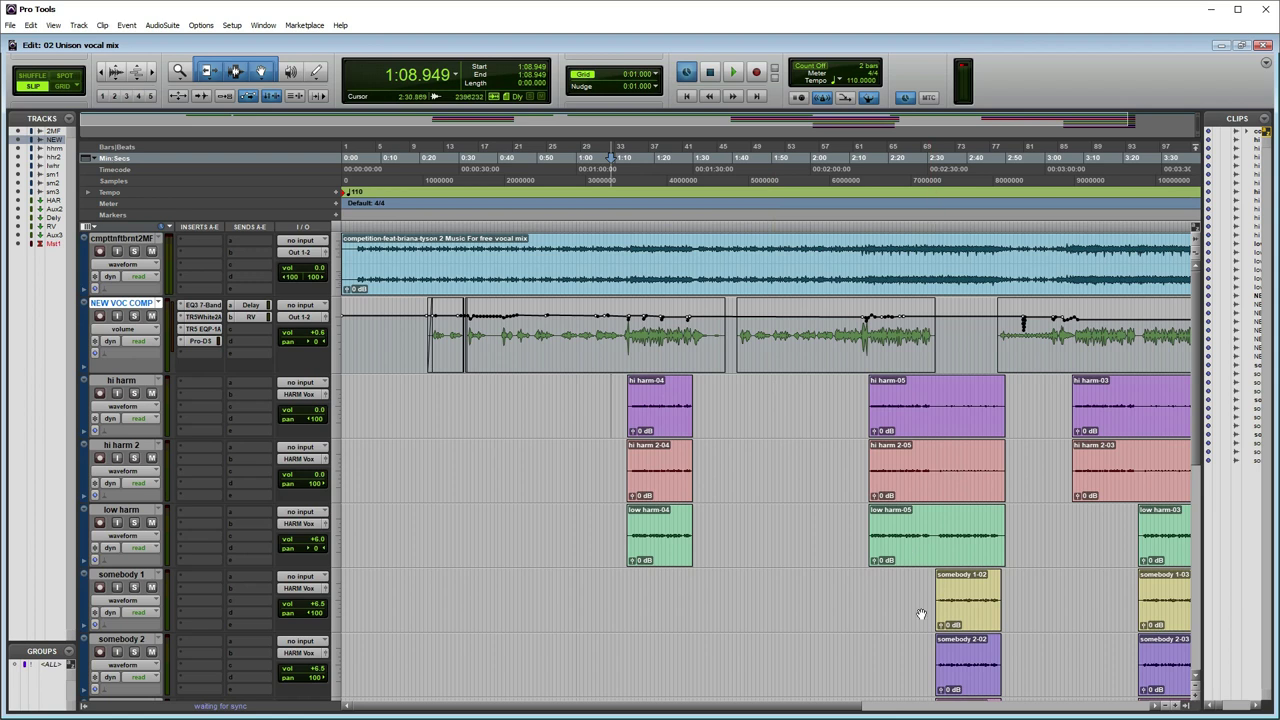
{"action": "left_click_drag", "start_coordinate": [816, 708], "coordinate": [866, 706]}
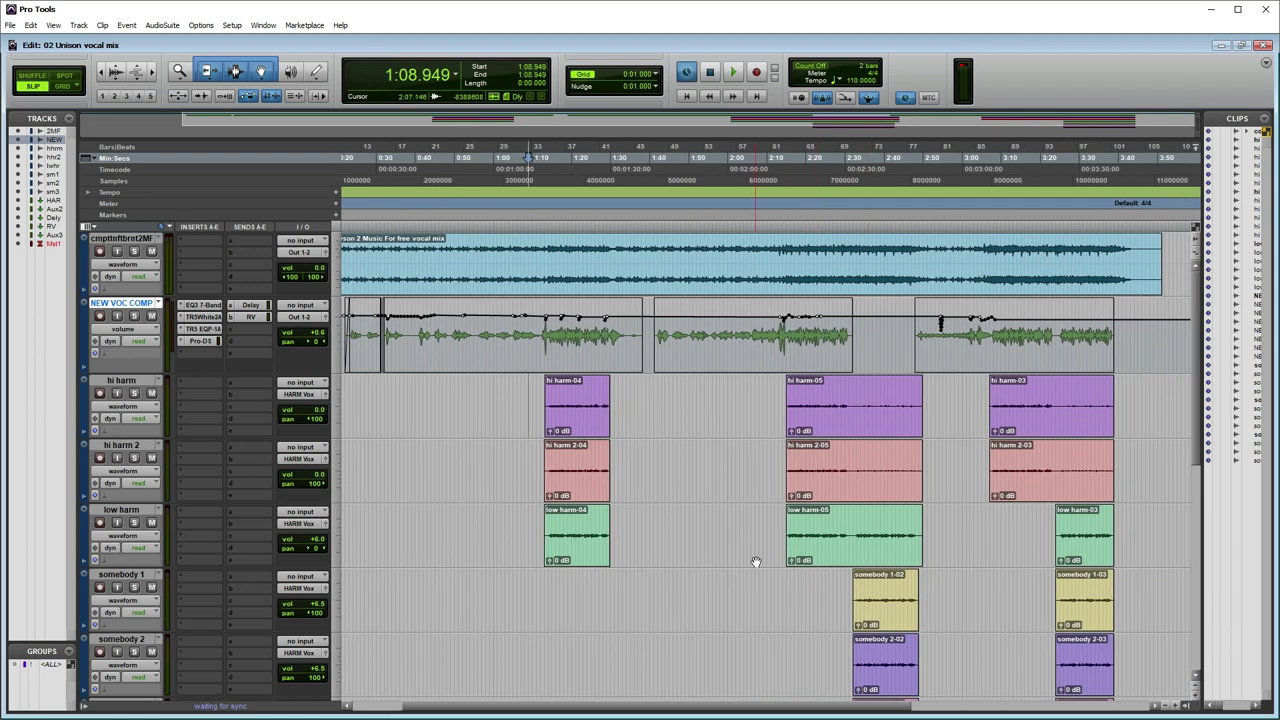
{"action": "key", "text": "ctrl+["}
{"action": "key", "text": "ctrl+]"}
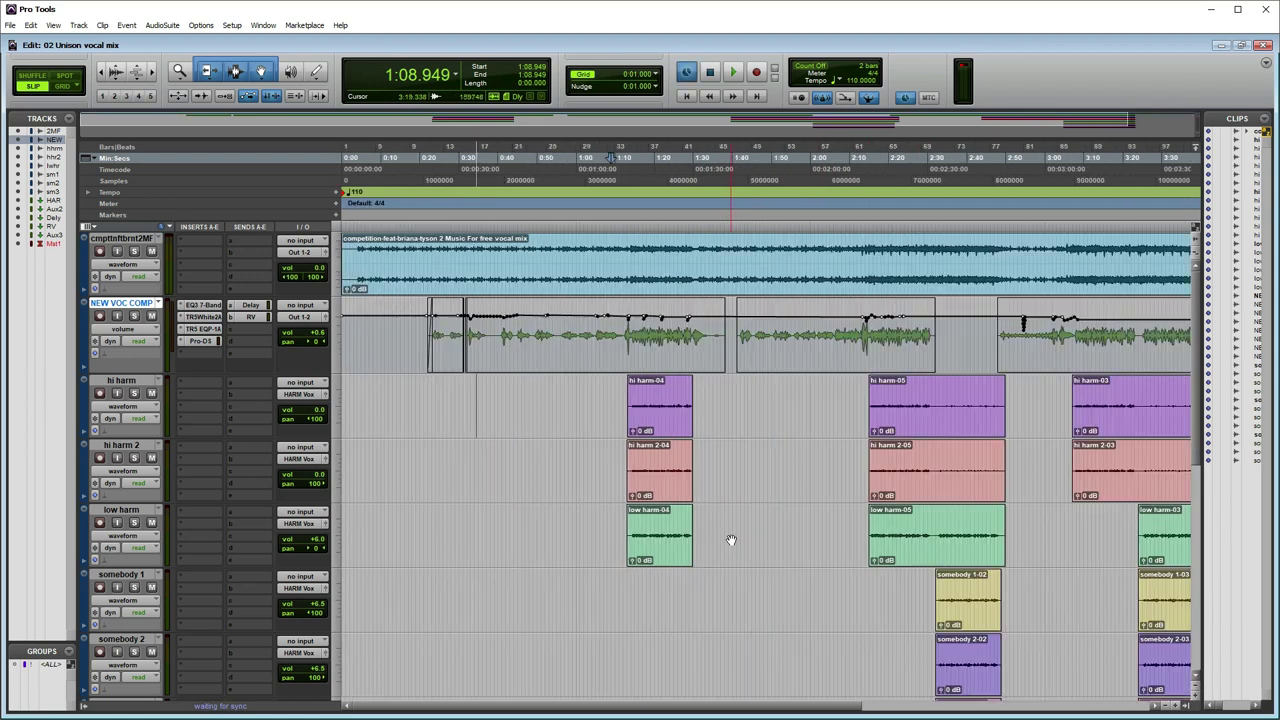
{"action": "scroll", "coordinate": [846, 527], "scroll_direction": "down", "scroll_amount": 3}
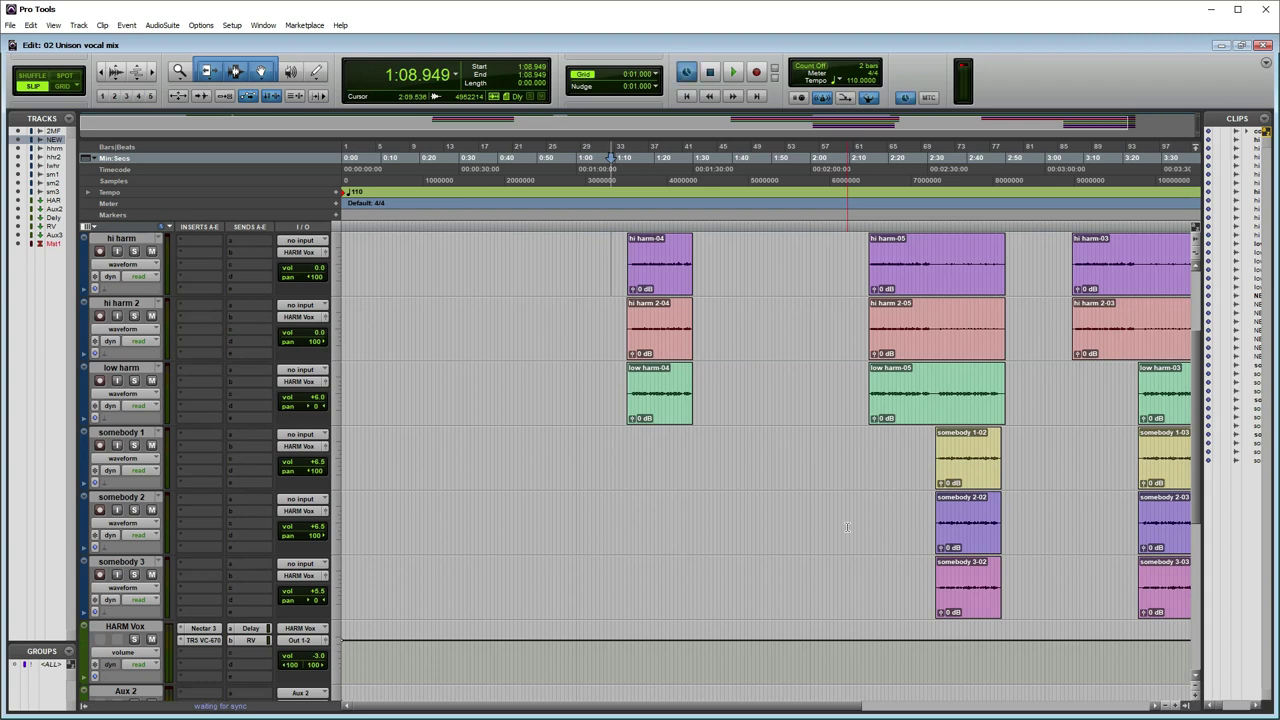
{"action": "scroll", "coordinate": [733, 390], "scroll_direction": "up", "scroll_amount": 3}
Step: Play the first harmony section from about 1:08.9 and listen to its balance with the lead vocal
{"action": "key", "text": "space"}
{"action": "left_click_drag", "start_coordinate": [765, 706], "coordinate": [857, 709]}
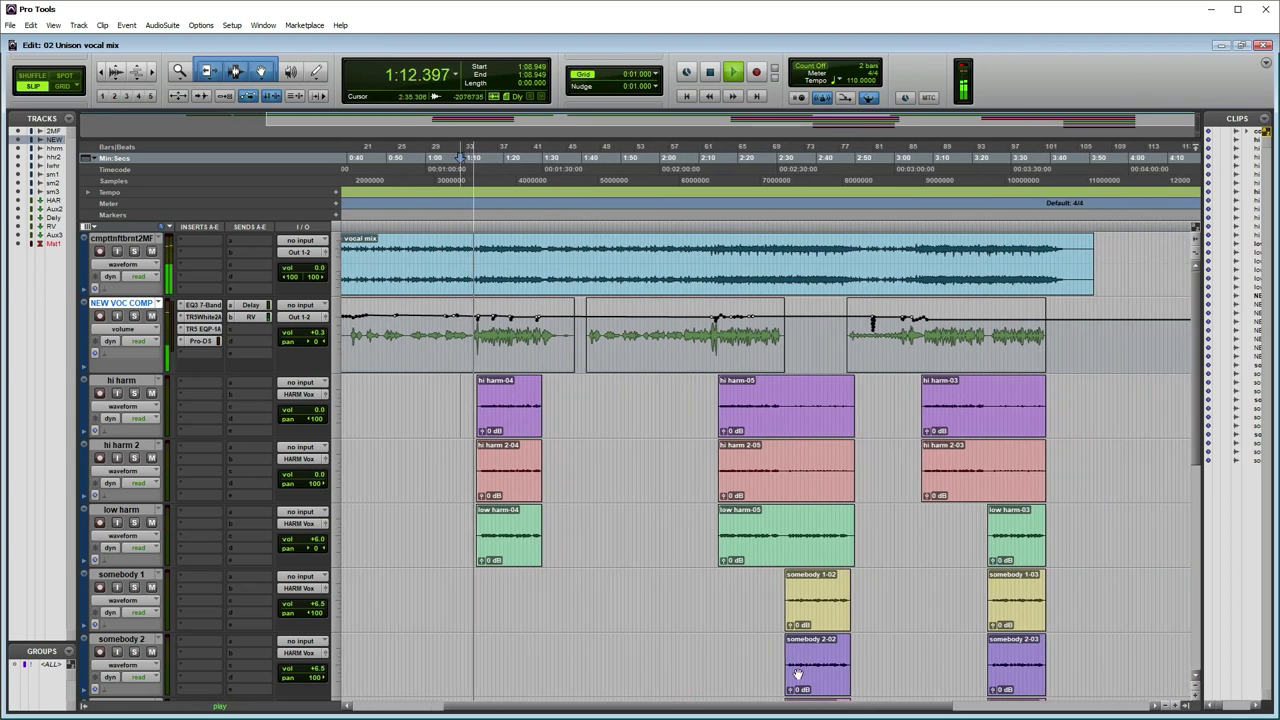
{"action": "left_click_drag", "start_coordinate": [722, 707], "coordinate": [748, 708]}
{"action": "scroll", "coordinate": [507, 588], "scroll_direction": "down", "scroll_amount": 1}
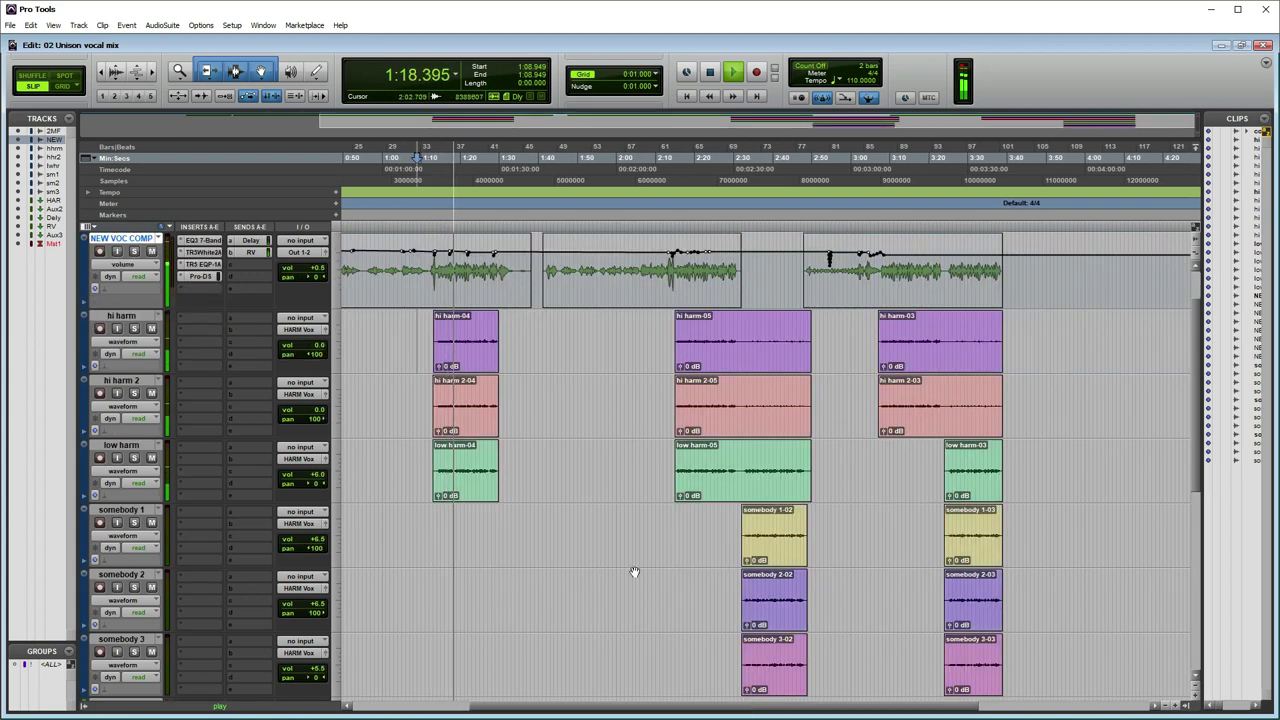
{"action": "scroll", "coordinate": [740, 550], "scroll_direction": "up", "scroll_amount": 1}
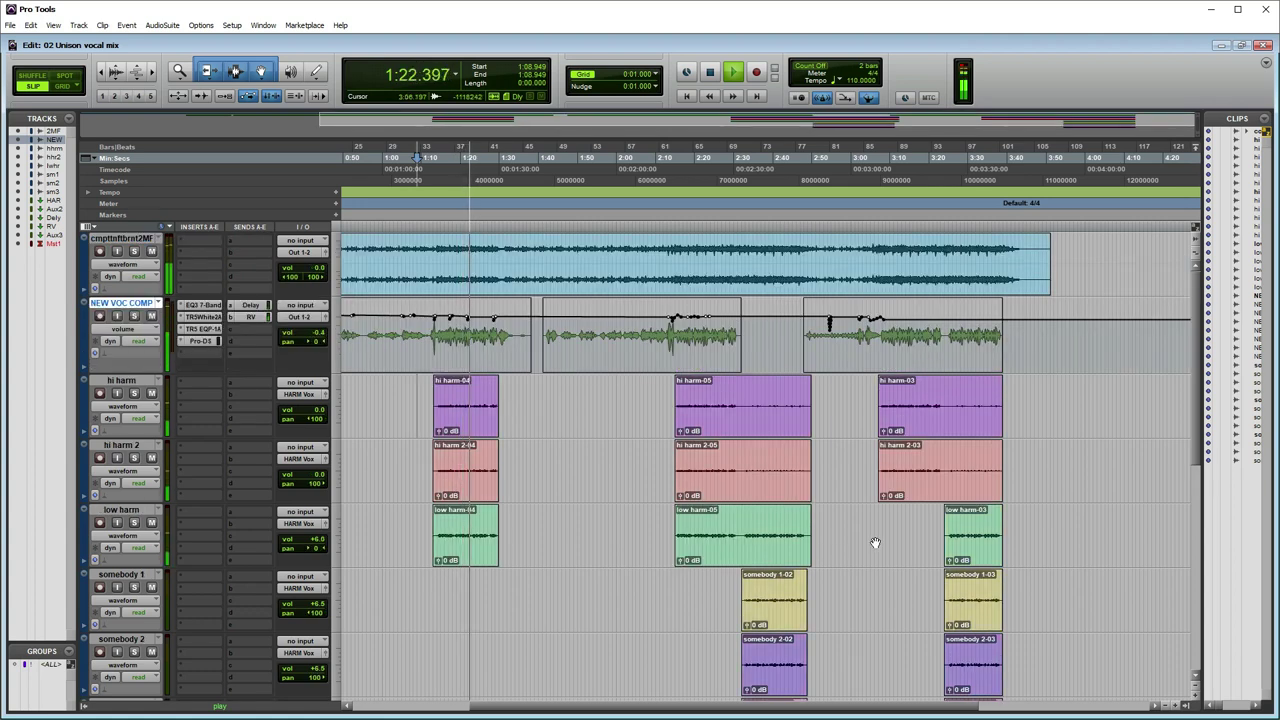
Step: Audition the last harmony section from about 3:30.8 and the second one from about 2:37.4
{"action": "left_click", "coordinate": [970, 525]}
{"action": "key", "text": "space"}
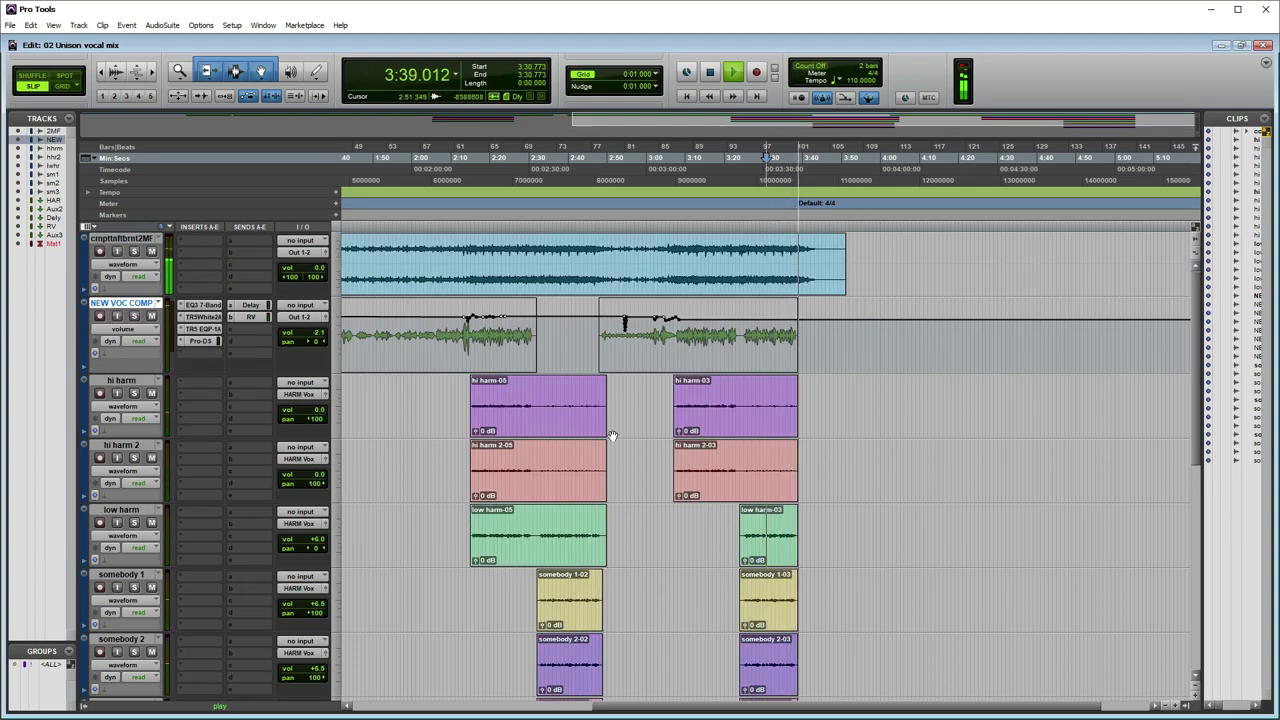
{"action": "left_click", "coordinate": [557, 514]}
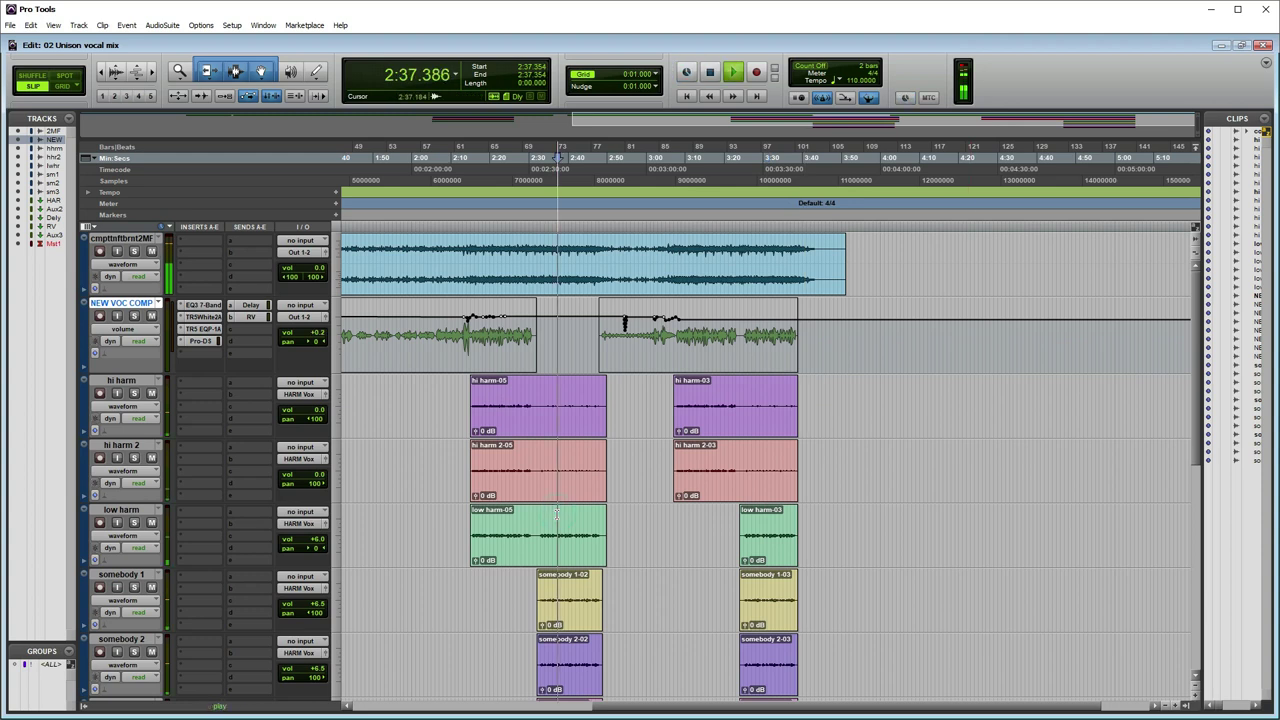
{"action": "scroll", "coordinate": [300, 470], "scroll_direction": "down", "scroll_amount": 1}
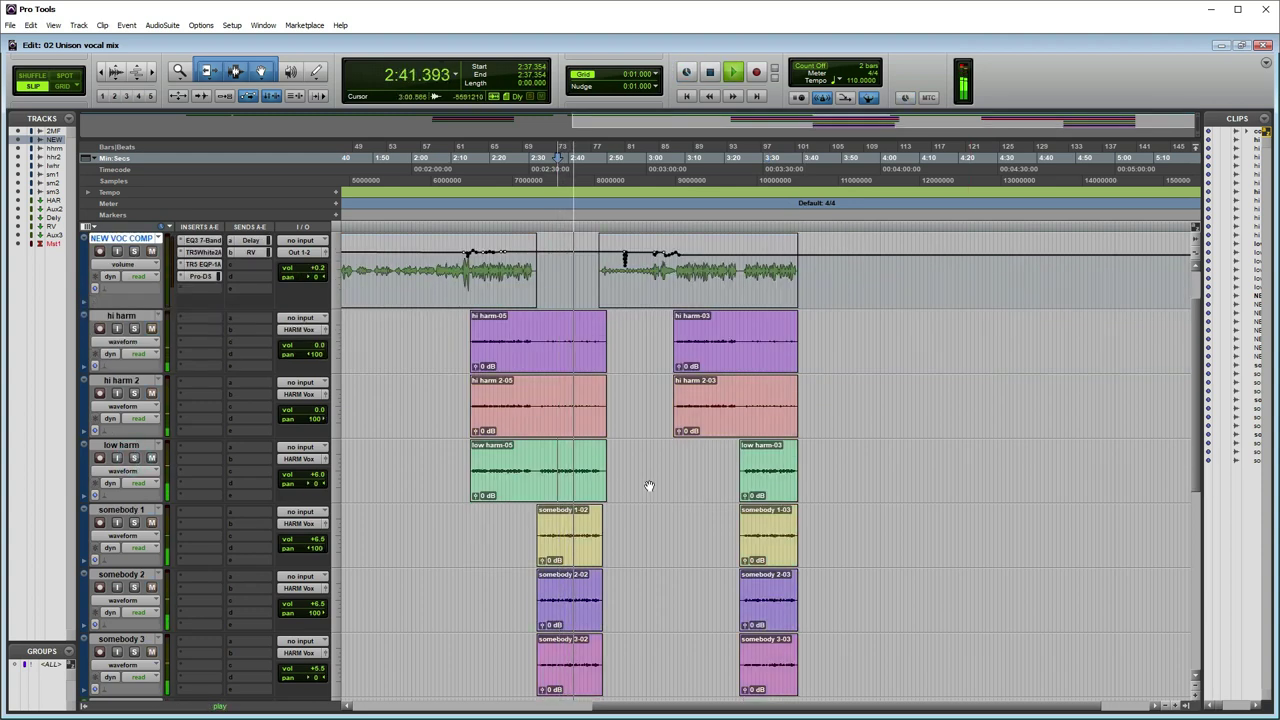
Step: Raise the low harm track's volume to +9.1 dB and close its output window
{"action": "left_click", "coordinate": [324, 458]}
{"action": "left_click_drag", "start_coordinate": [445, 511], "coordinate": [449, 506]}
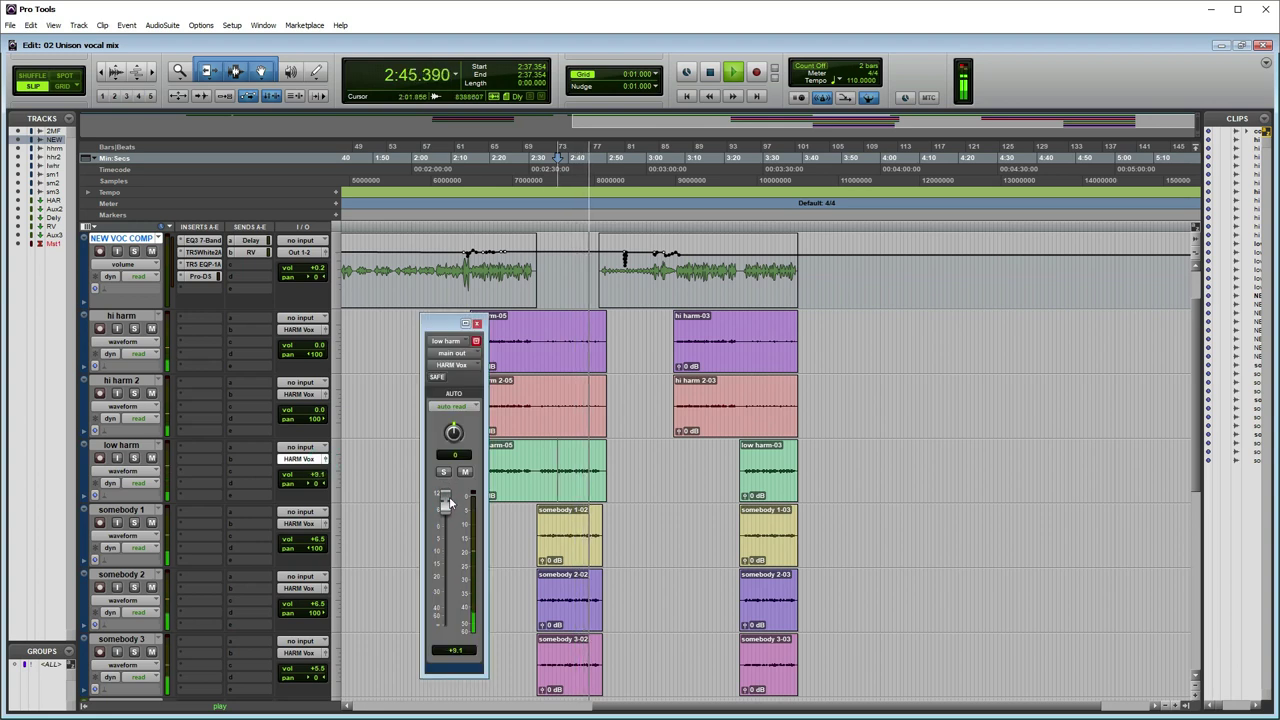
{"action": "left_click", "coordinate": [477, 323]}
Step: Play the second harmony section from about 2:13.5 and check the levels down to the HARM Vox track
{"action": "key", "text": "space"}
{"action": "left_click", "coordinate": [464, 449]}
{"action": "key", "text": "space"}
{"action": "key", "text": "ctrl+bracketleft"}
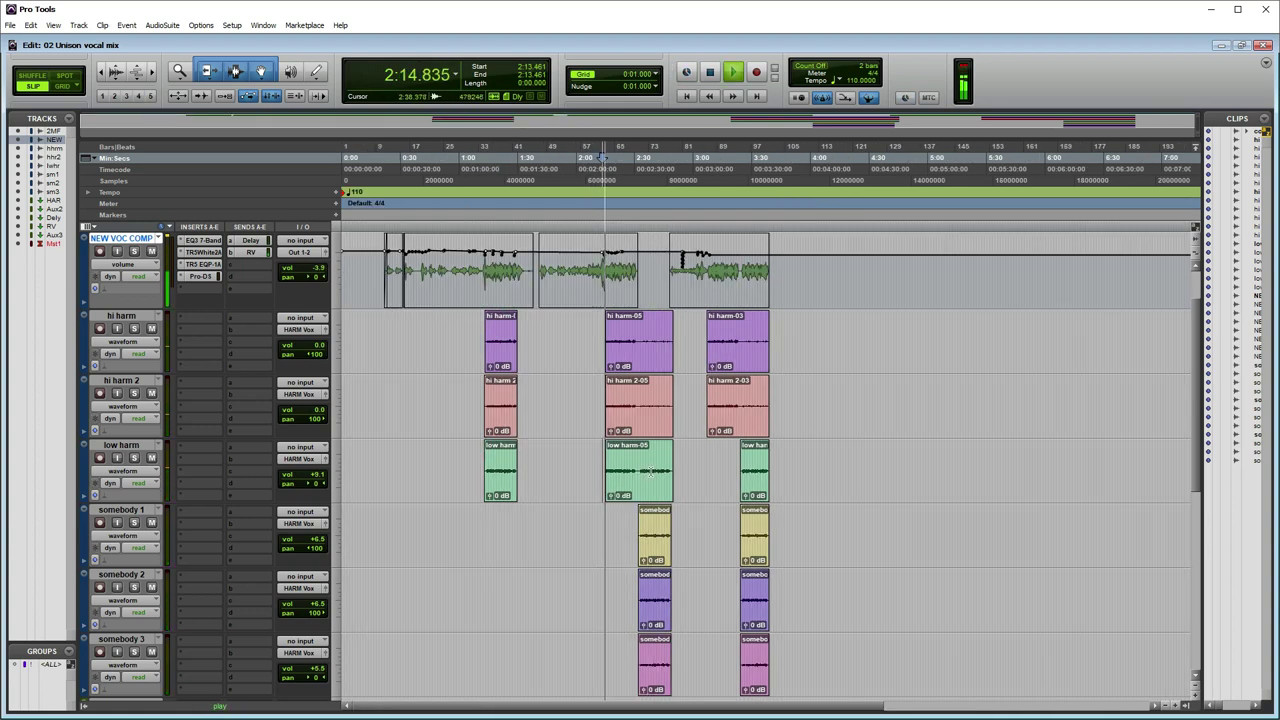
{"action": "scroll", "coordinate": [651, 471], "scroll_direction": "down", "scroll_amount": 3}
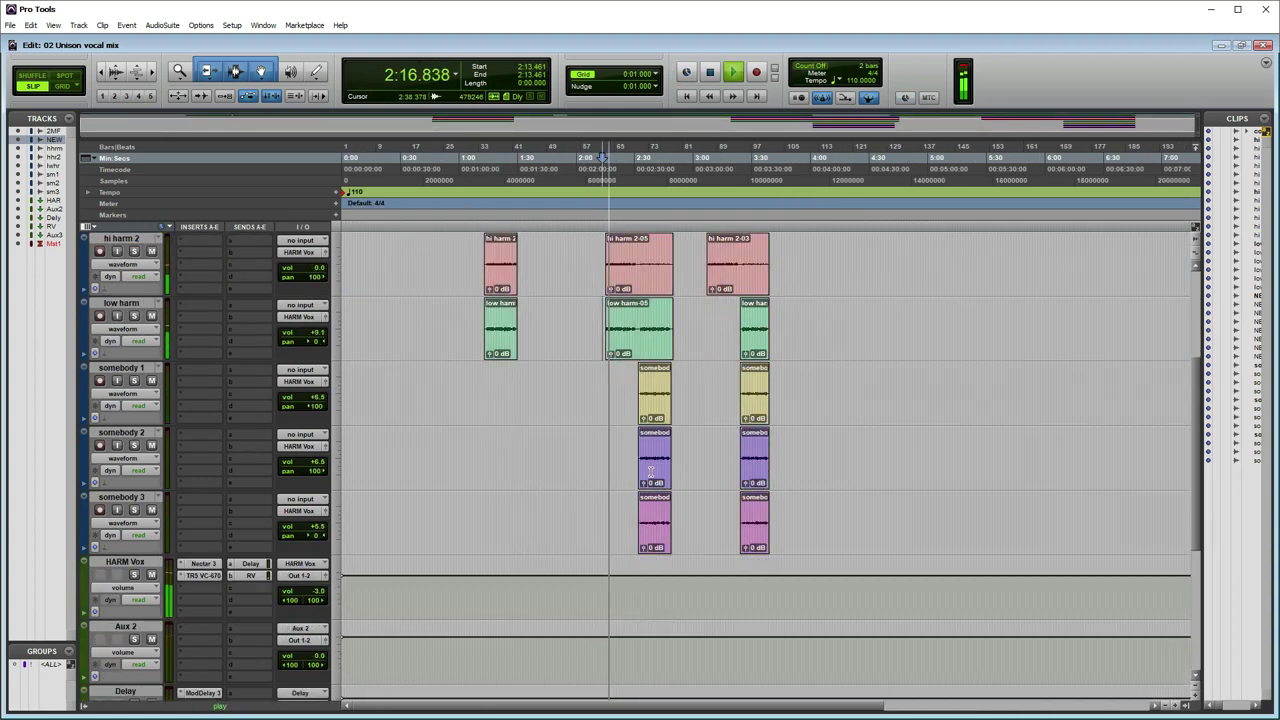